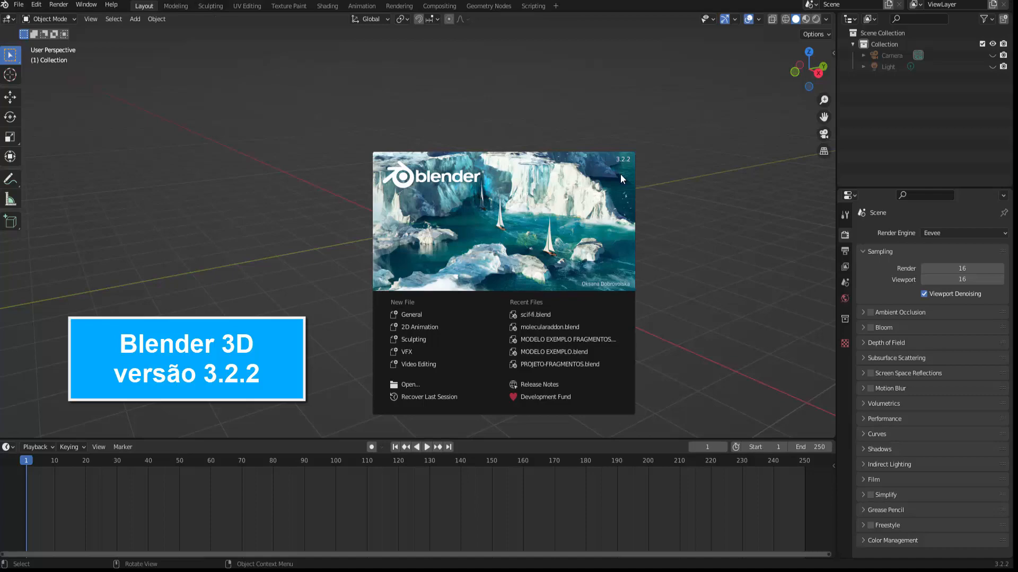
- Add an Ico Sphere mesh with 2 subdivisions and a 1 m radius at the world origin
left_click(650, 209)
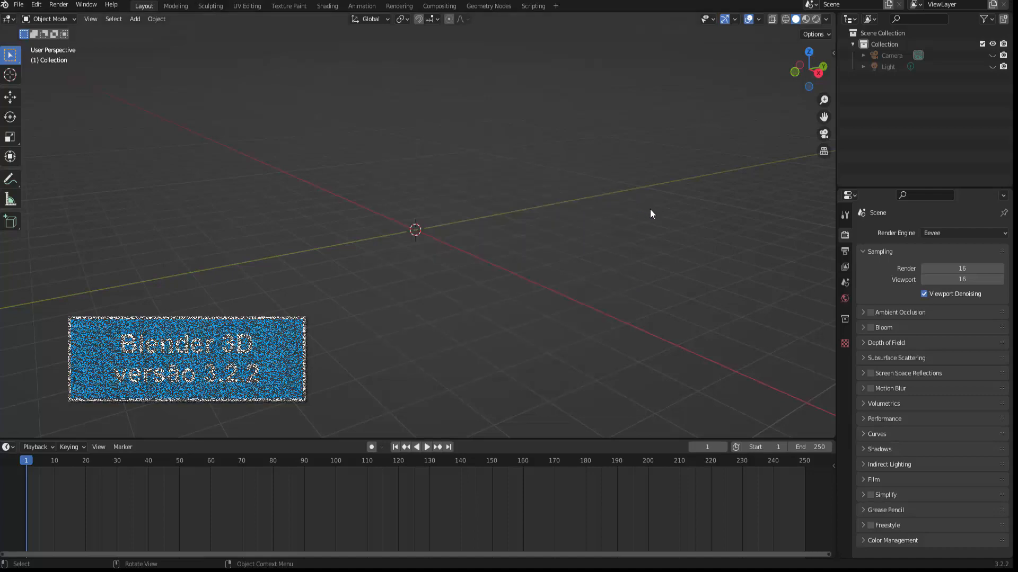
left_click(137, 21)
mouse_move(148, 33)
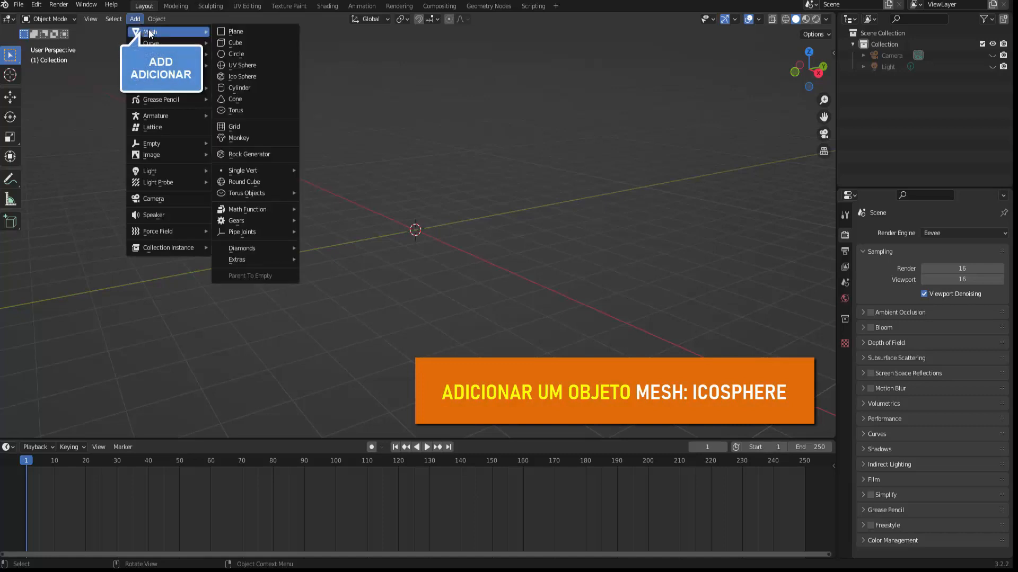
left_click(259, 73)
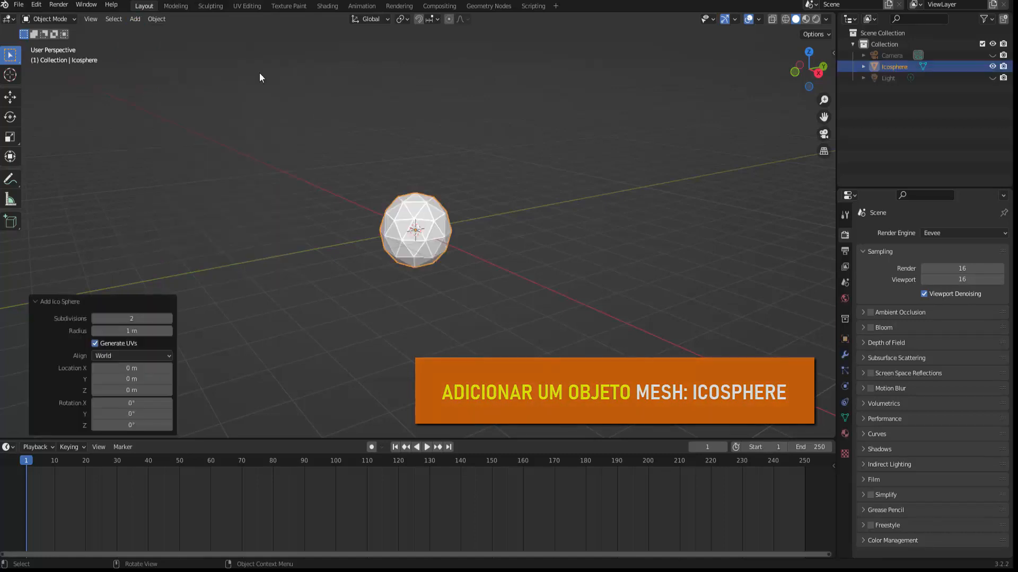
scroll(540, 249, "up", 6)
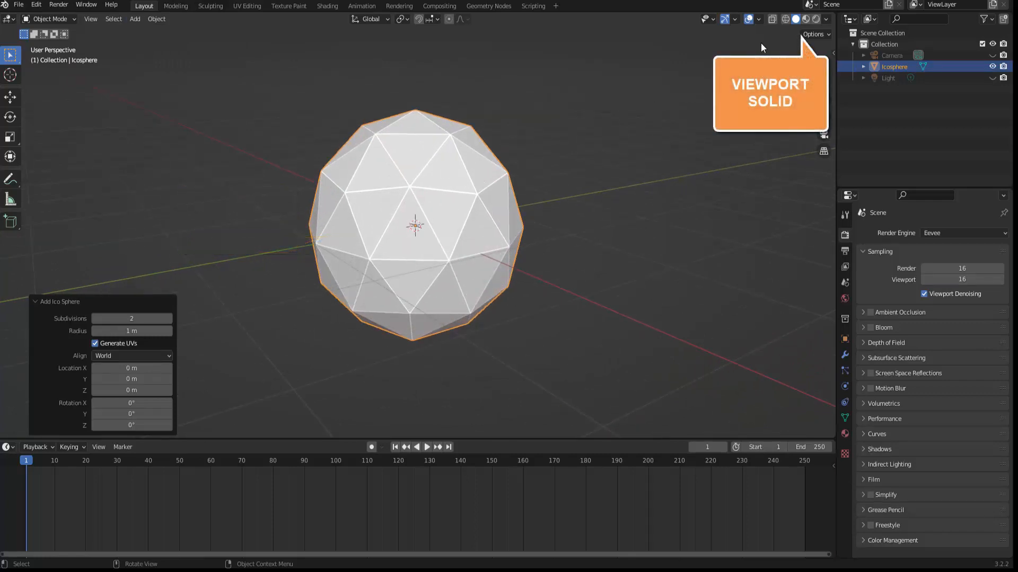
left_click(826, 19)
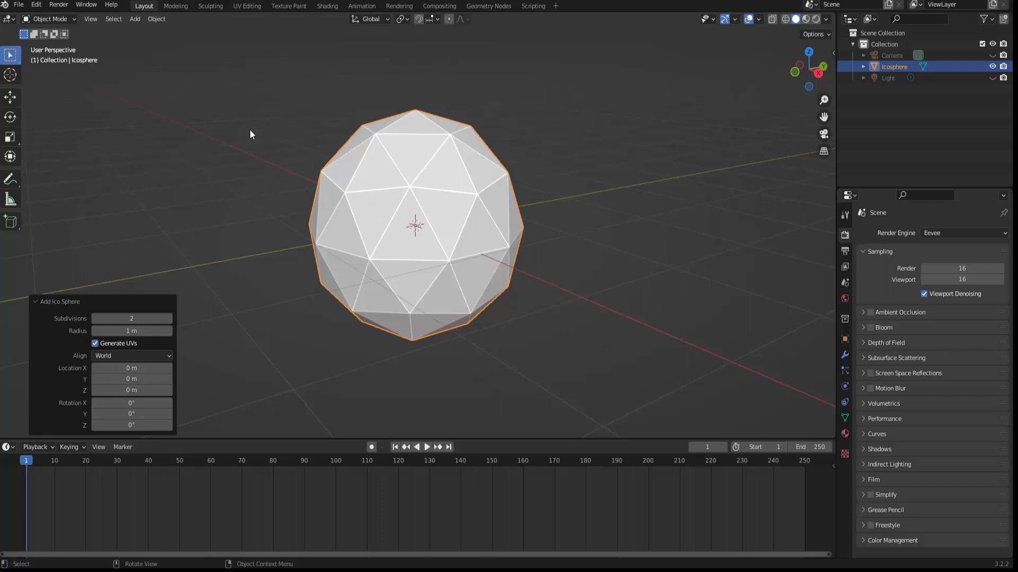
- Enter Edit Mode on the icosphere and switch to face selection
left_click(59, 19)
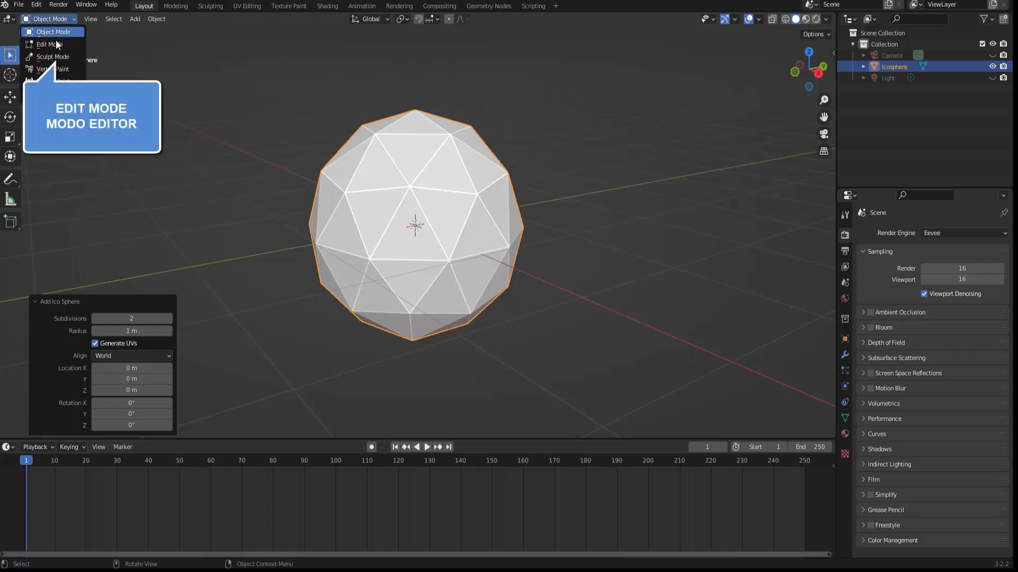
left_click(56, 45)
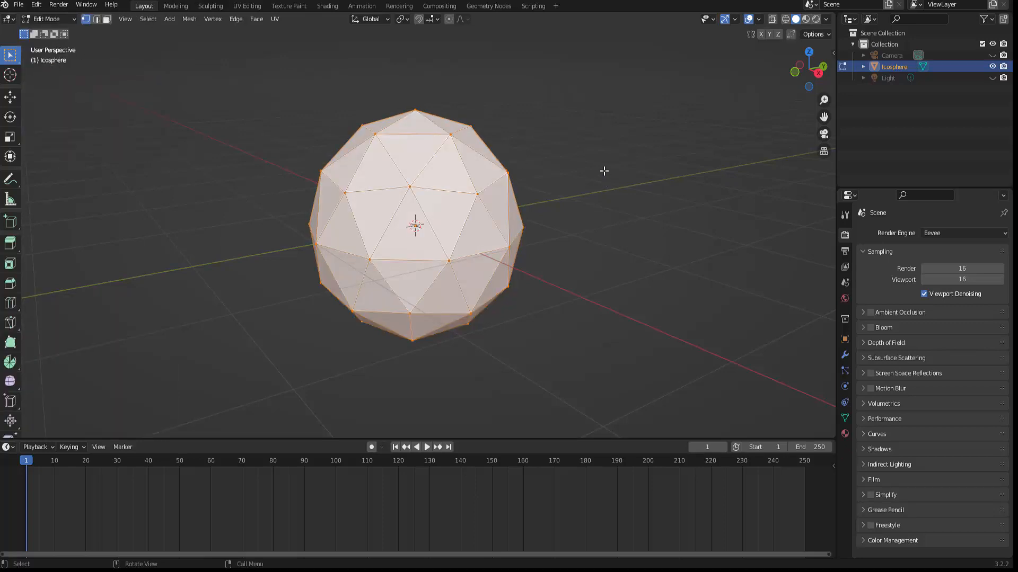
left_click(107, 19)
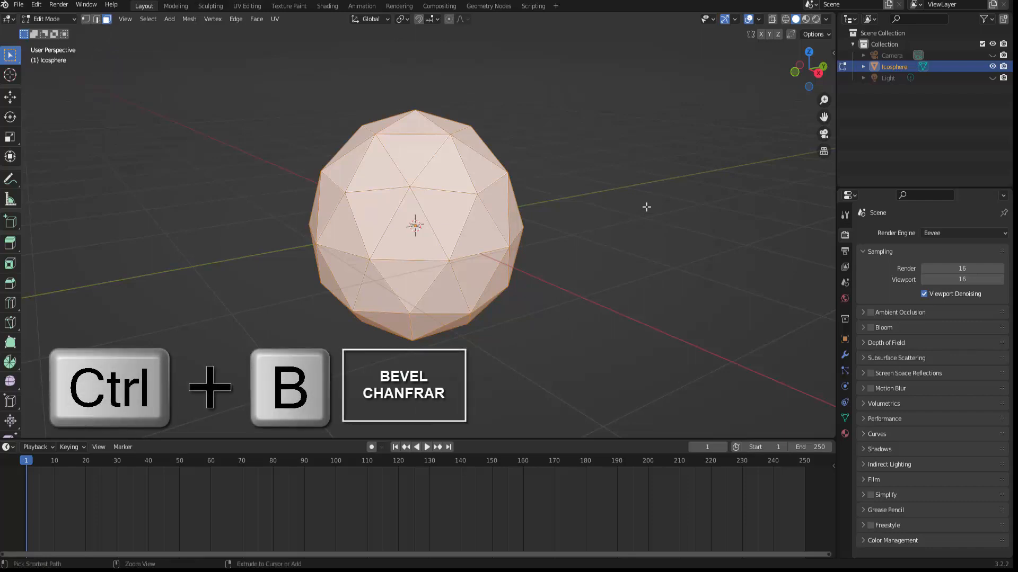
- Bevel all edges of the icosphere with a width of 0.01 m
key("ctrl+b")
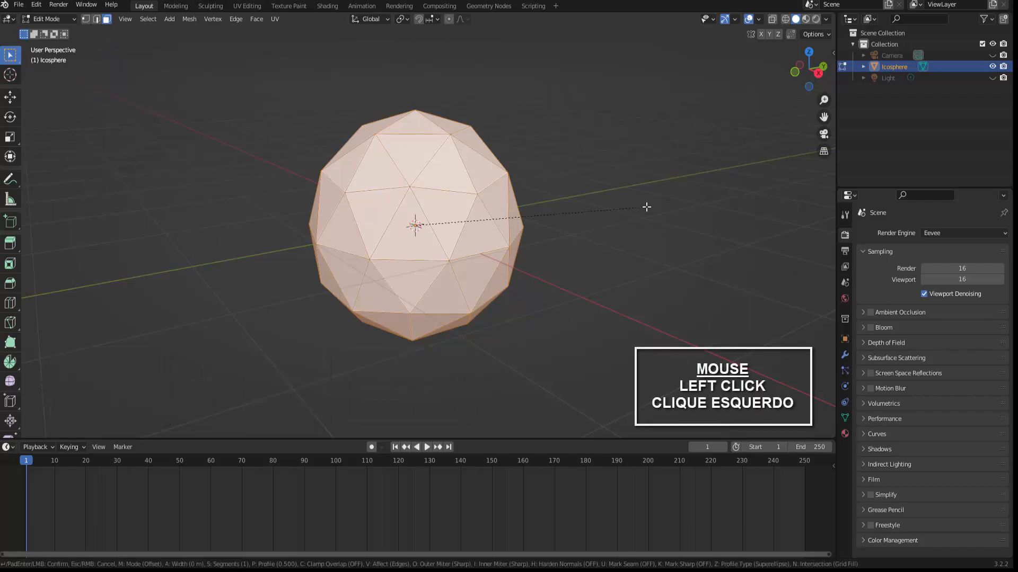
left_click(647, 207)
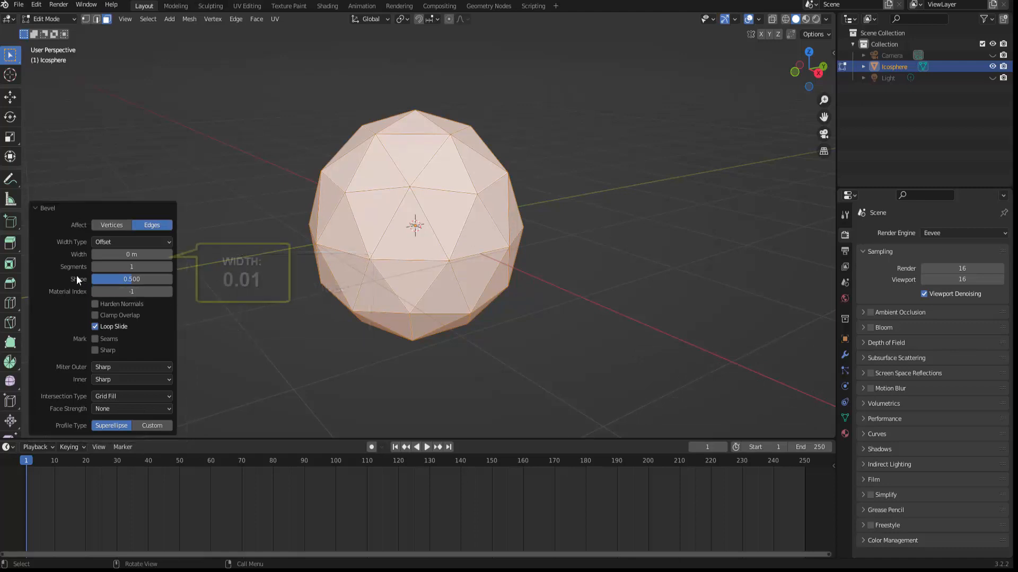
left_click(131, 255)
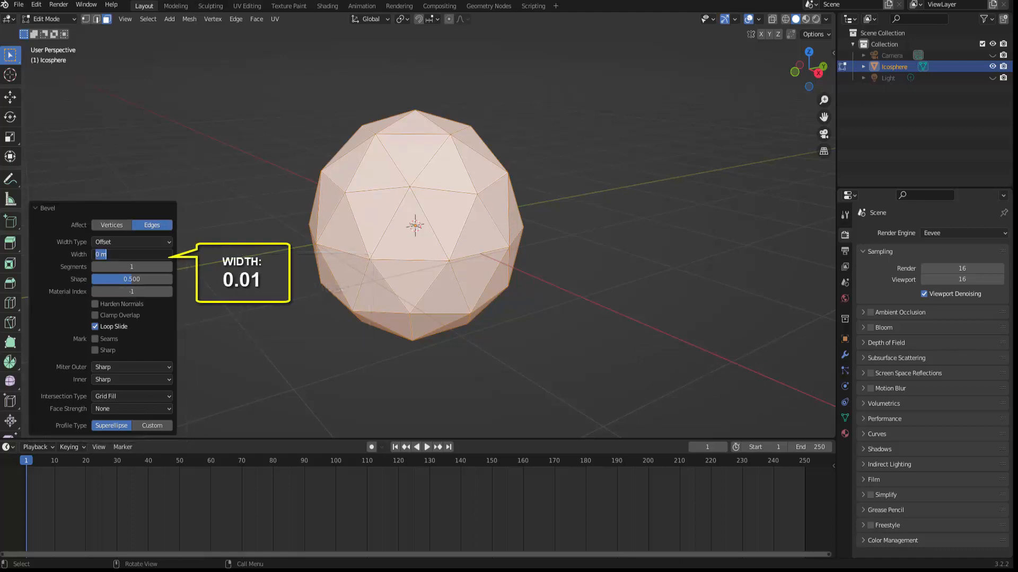
type("0.01")
key("Return")
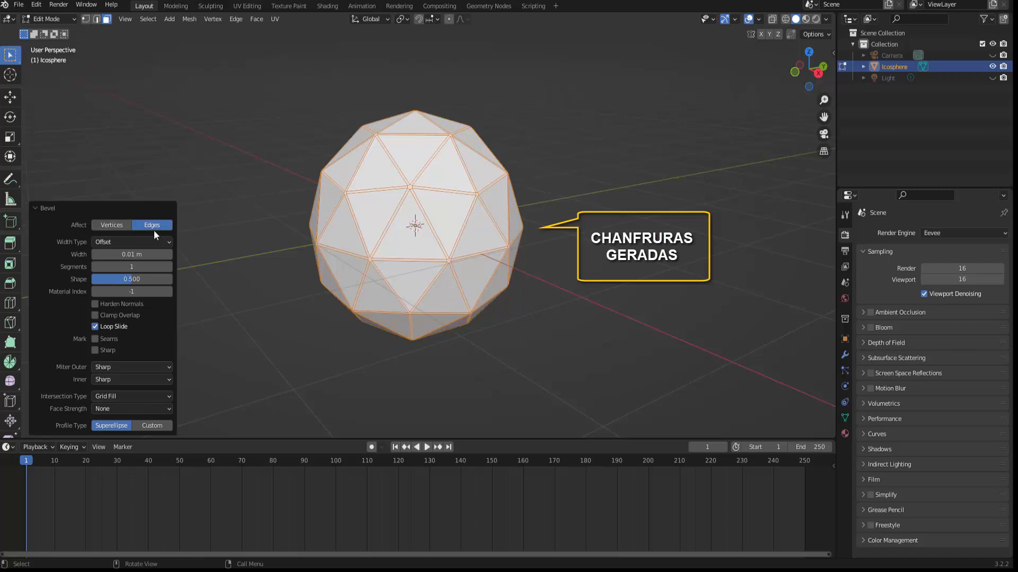
left_click(36, 208)
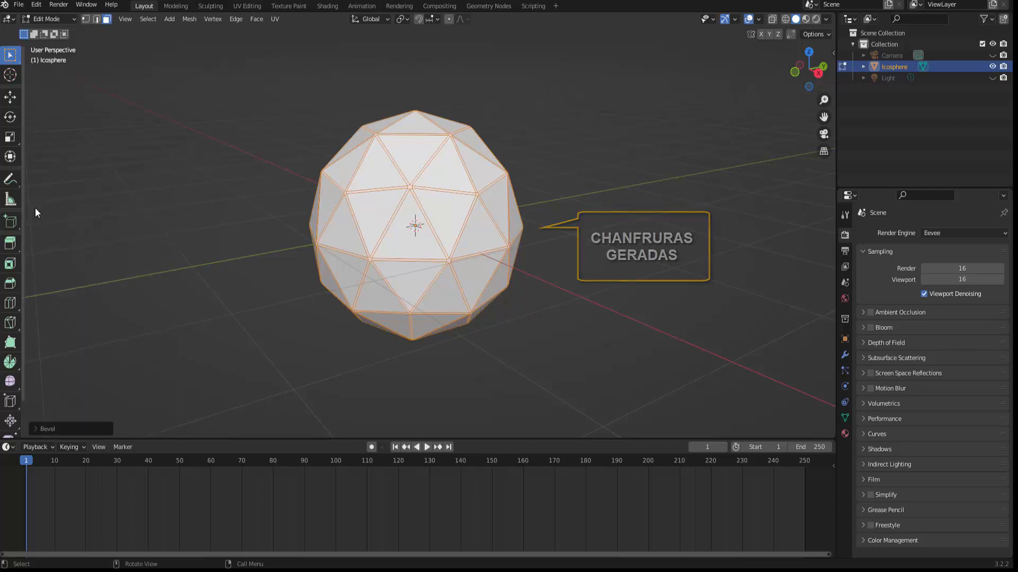
- Split all the icosphere's faces by edges and scale them to about 0.85 around their individual origins
left_click(407, 18)
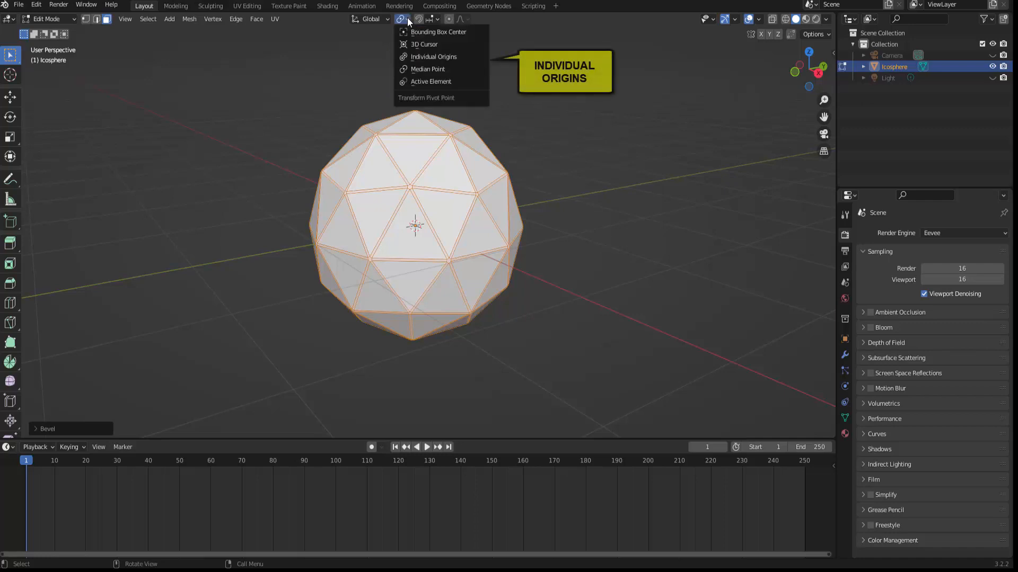
left_click(441, 56)
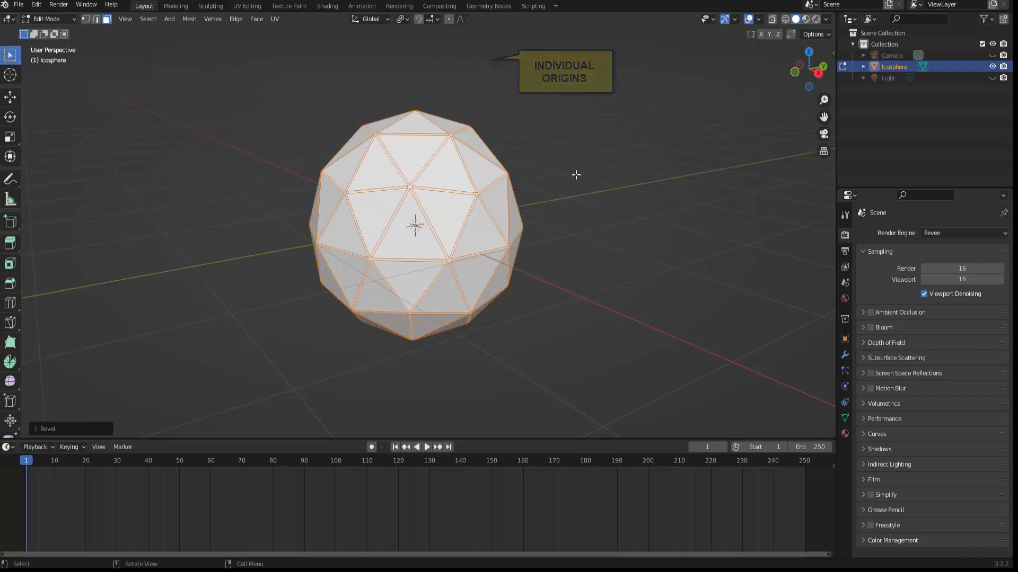
key("a")
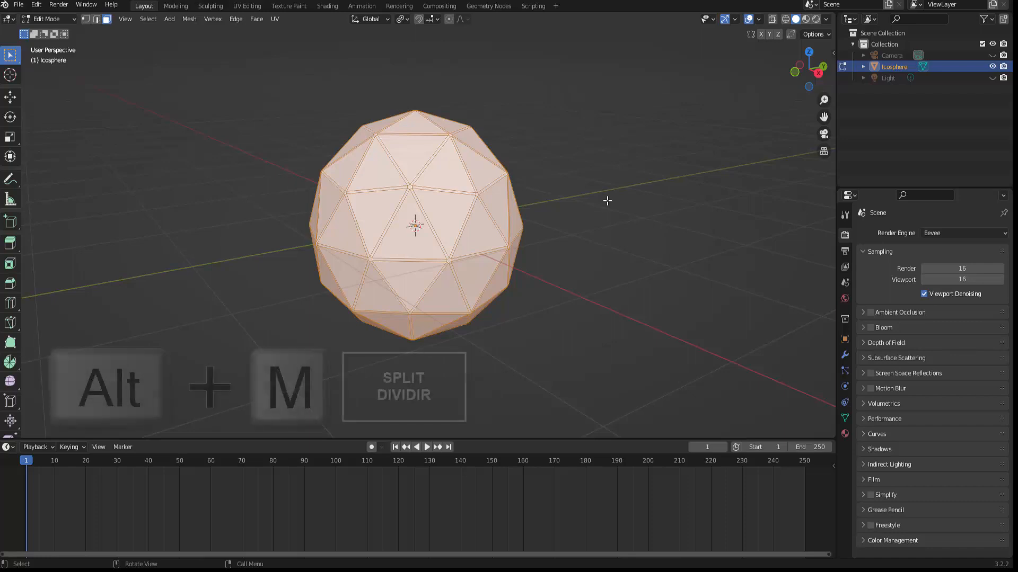
key("alt+m")
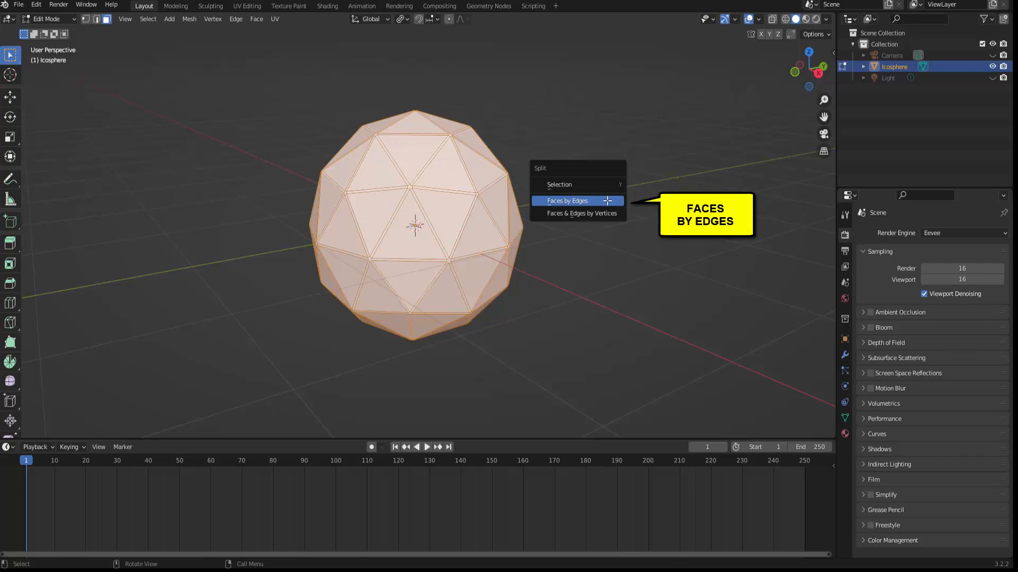
left_click(606, 200)
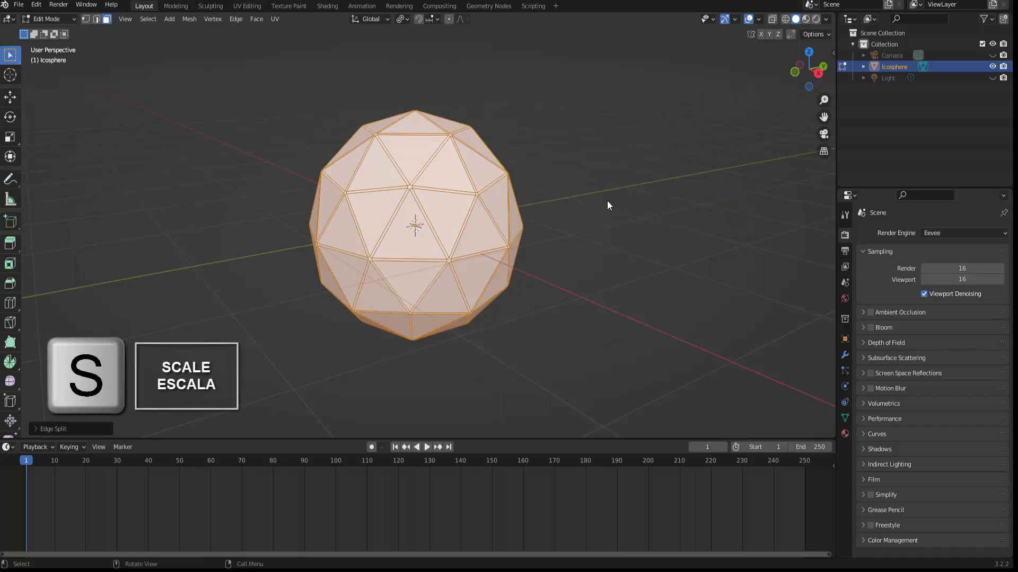
key("s")
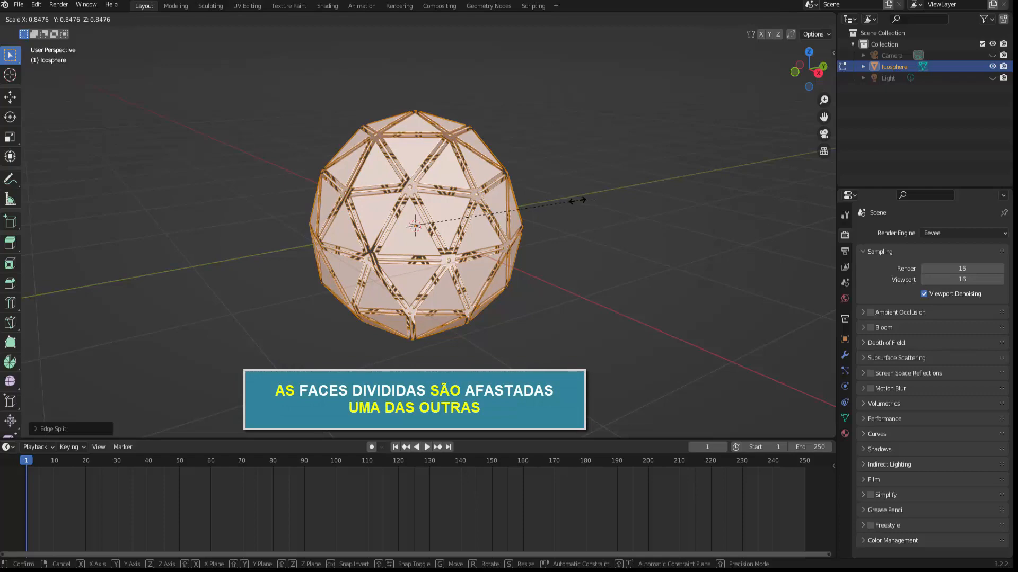
left_click(580, 199)
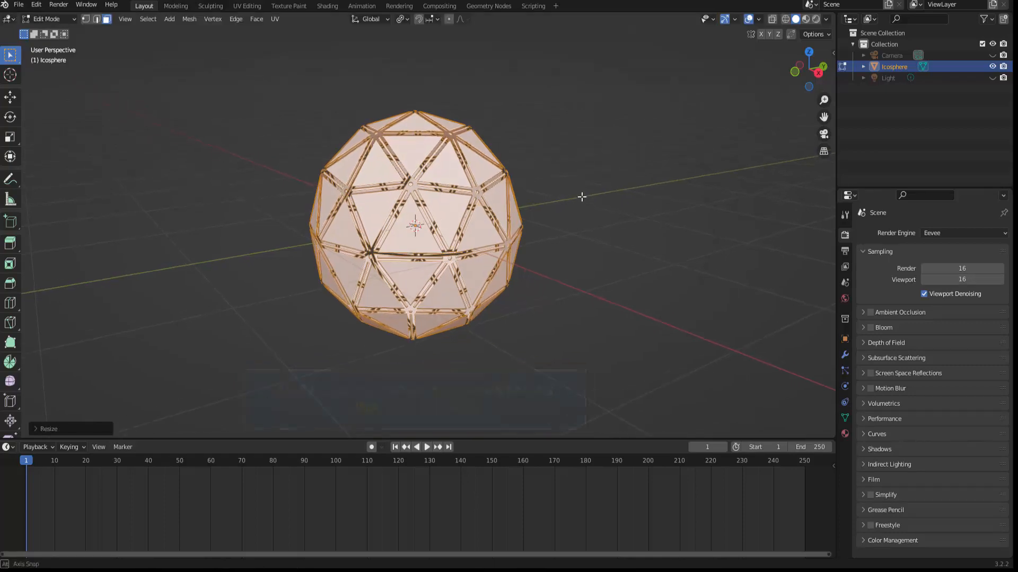
- Select one small face where the bevelled strips meet, plus all faces with a similar perimeter
middle_click_drag(582, 196, 605, 185)
scroll(605, 185, "up", 2)
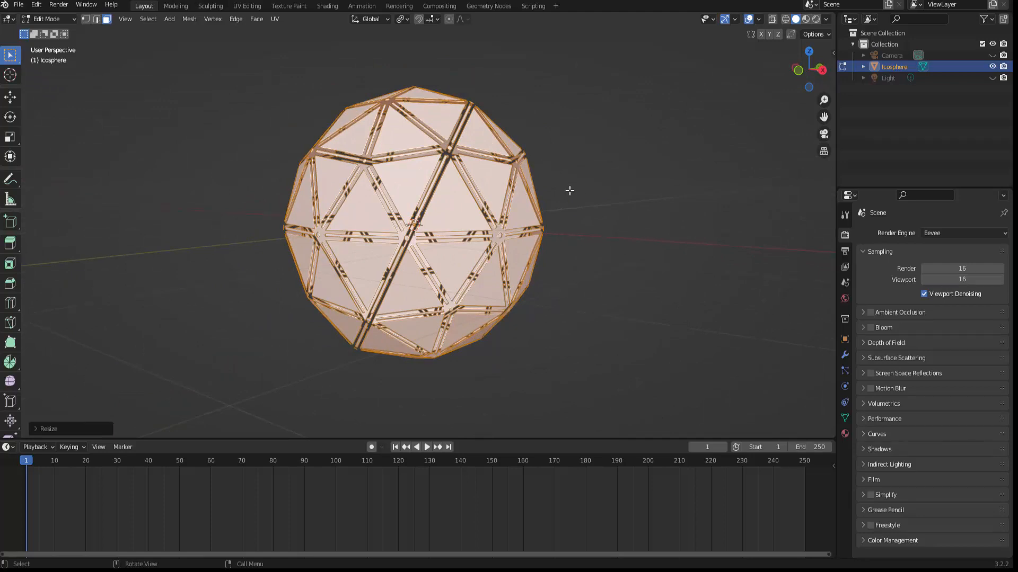
middle_click_drag(516, 181, 517, 176)
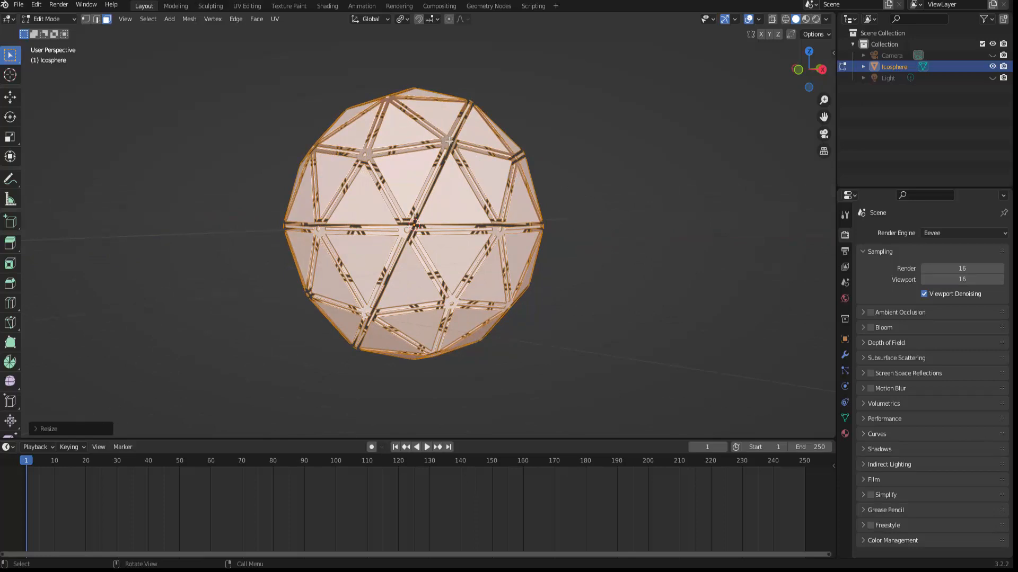
left_click(449, 141)
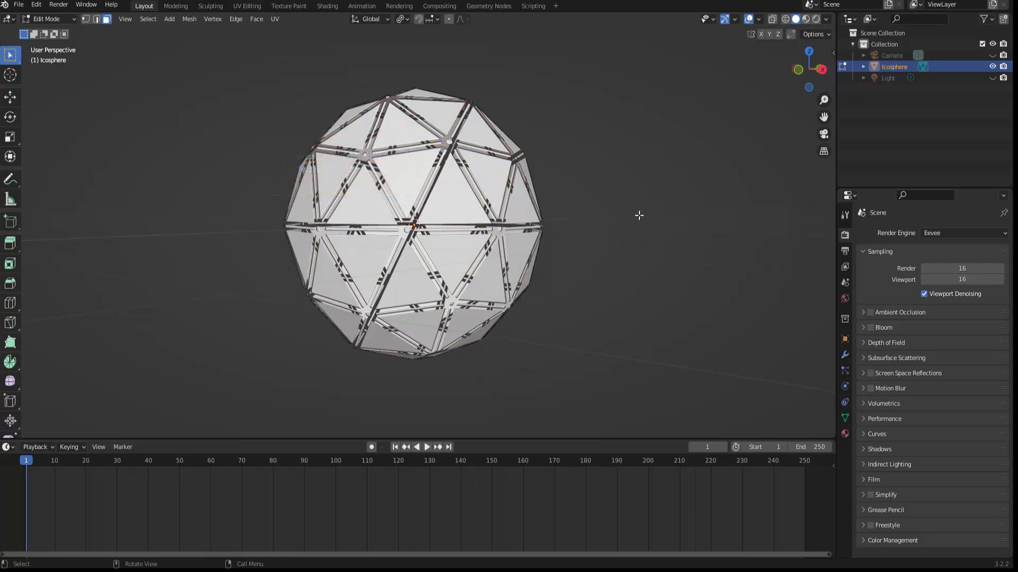
key("shift+g")
left_click(149, 19)
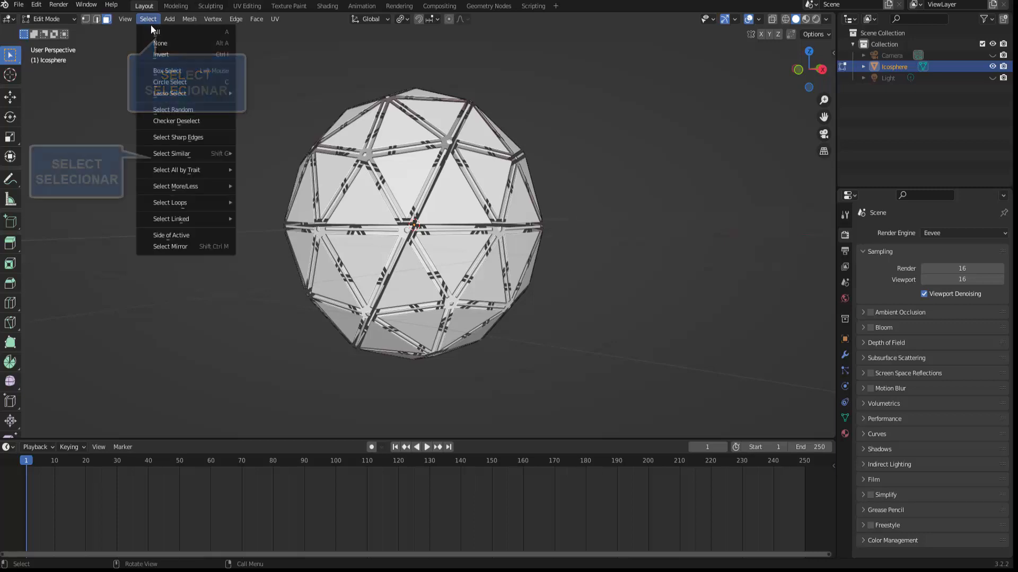
mouse_move(198, 154)
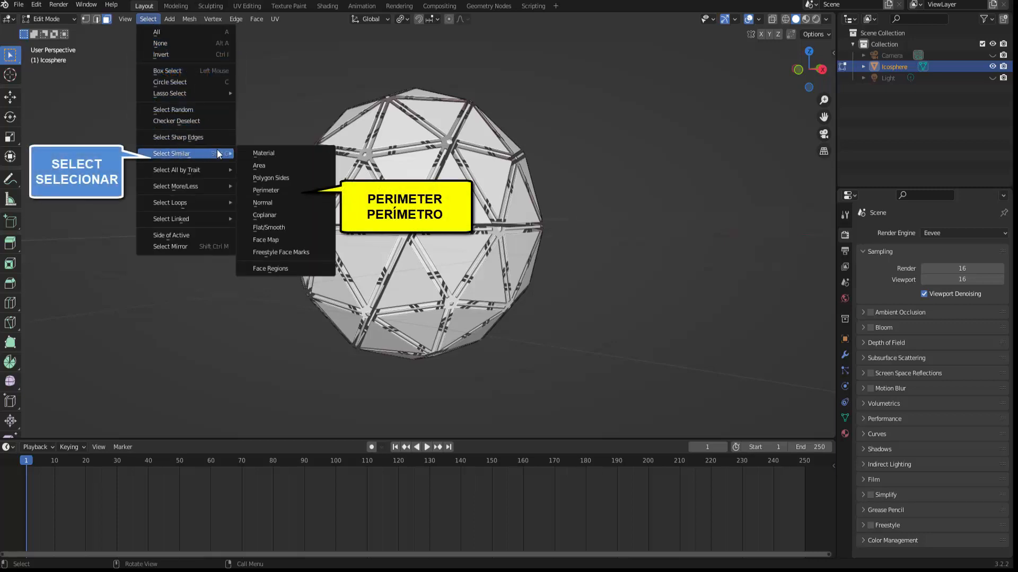
left_click(276, 190)
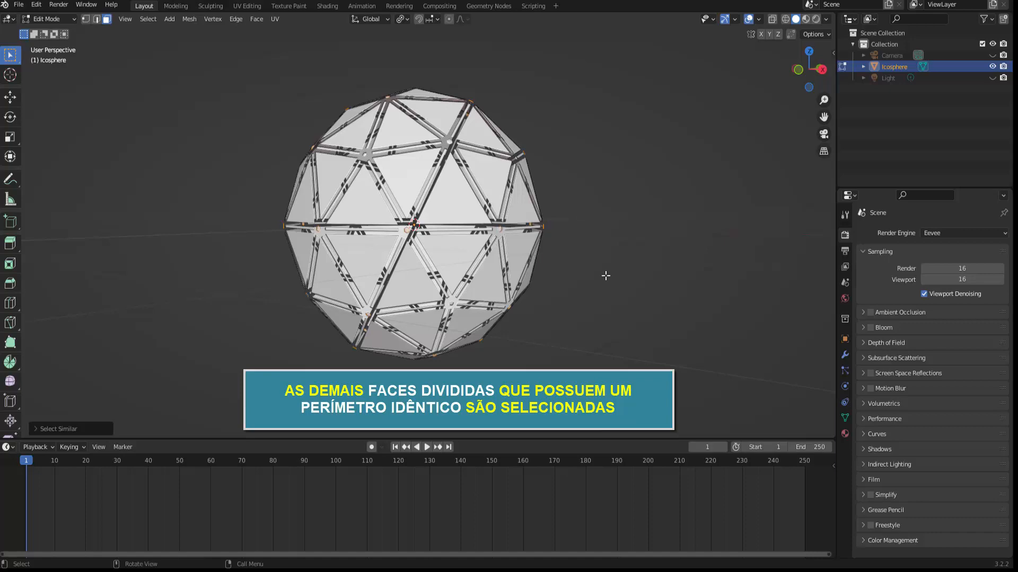
- Extrude the selected small junction faces outward along their normals into long thin spikes, about four times the sphere's radius
middle_click_drag(606, 276, 583, 292)
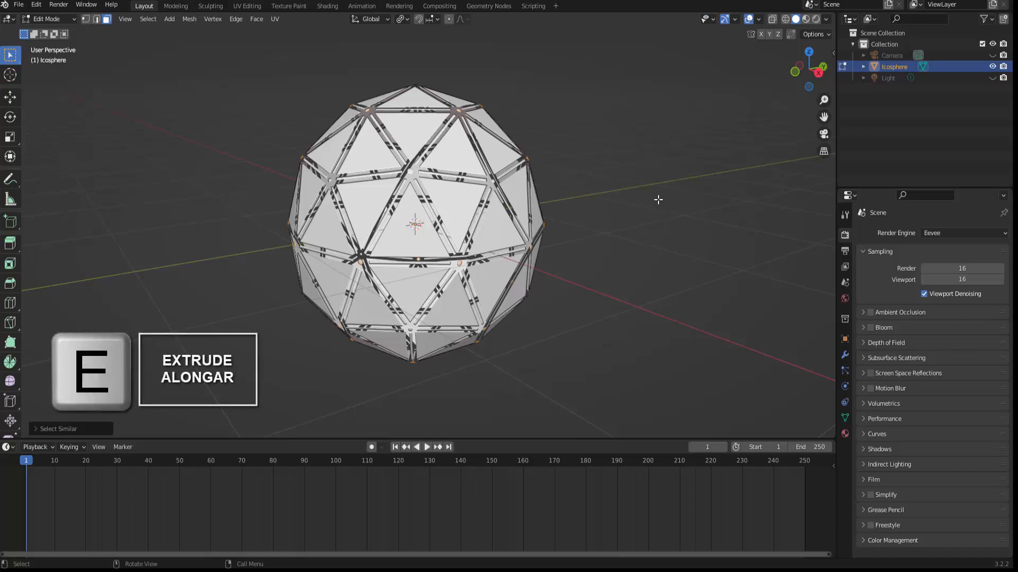
key("e")
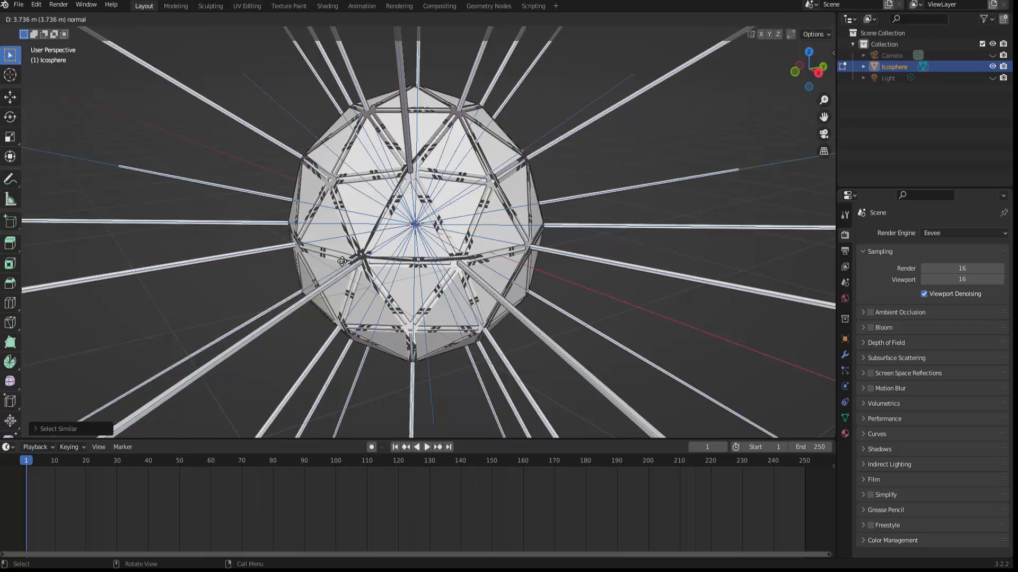
left_click(414, 261)
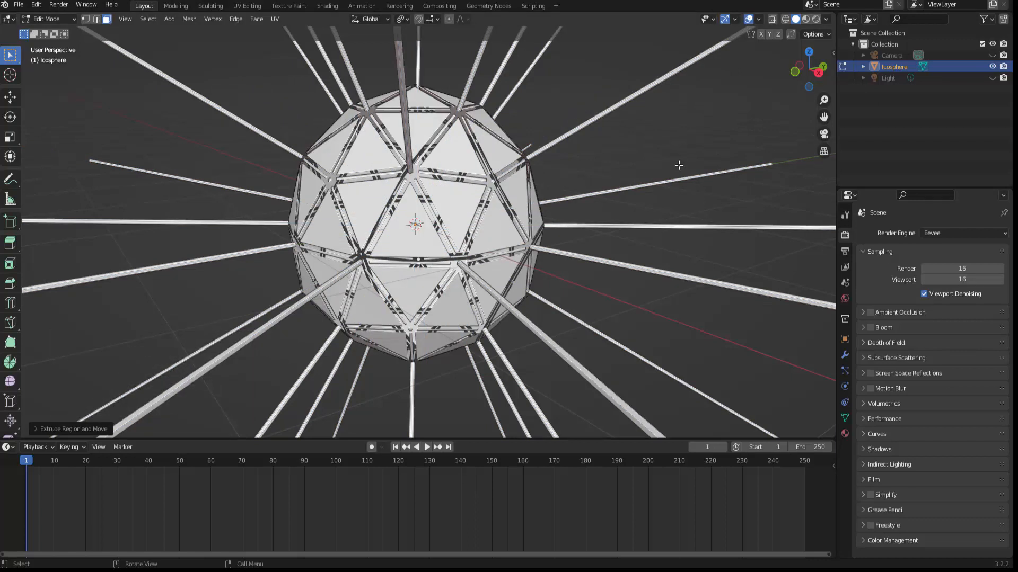
- Scale the end faces of the extruded spikes by a factor of 1
key("s")
key("1")
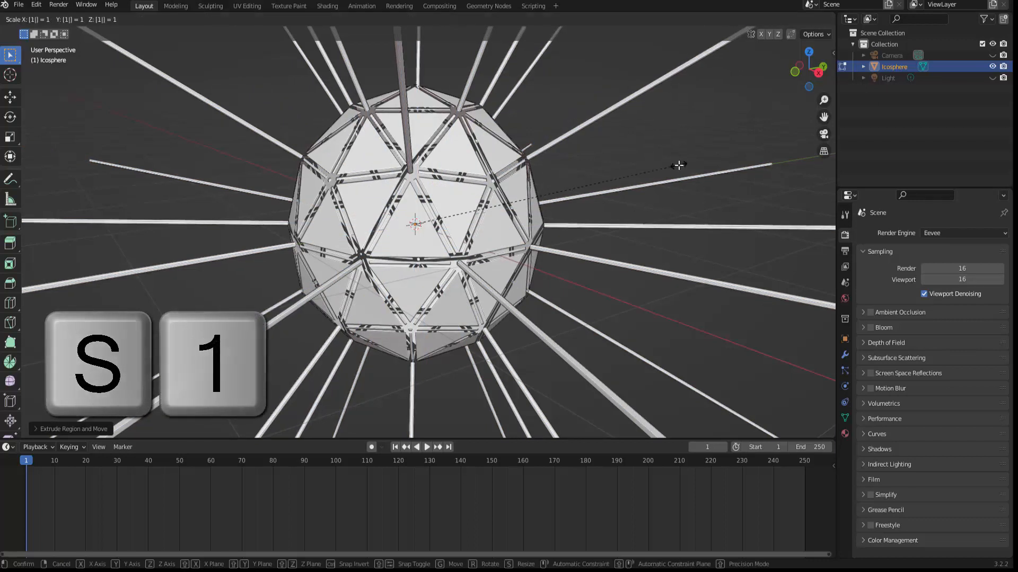
key("Return")
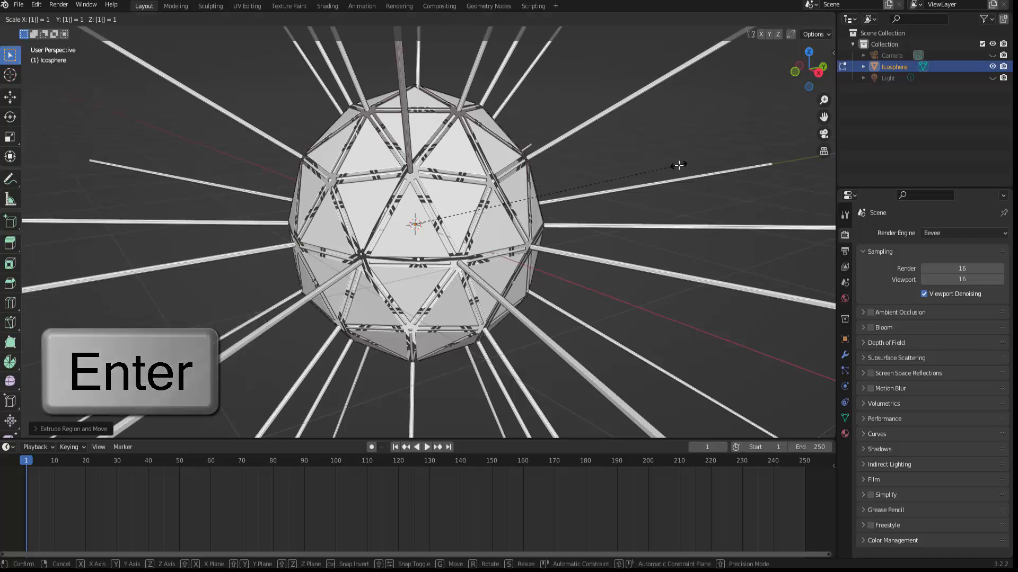
- Deselect the end faces of the extruded spikes
scroll(678, 166, "down", 6)
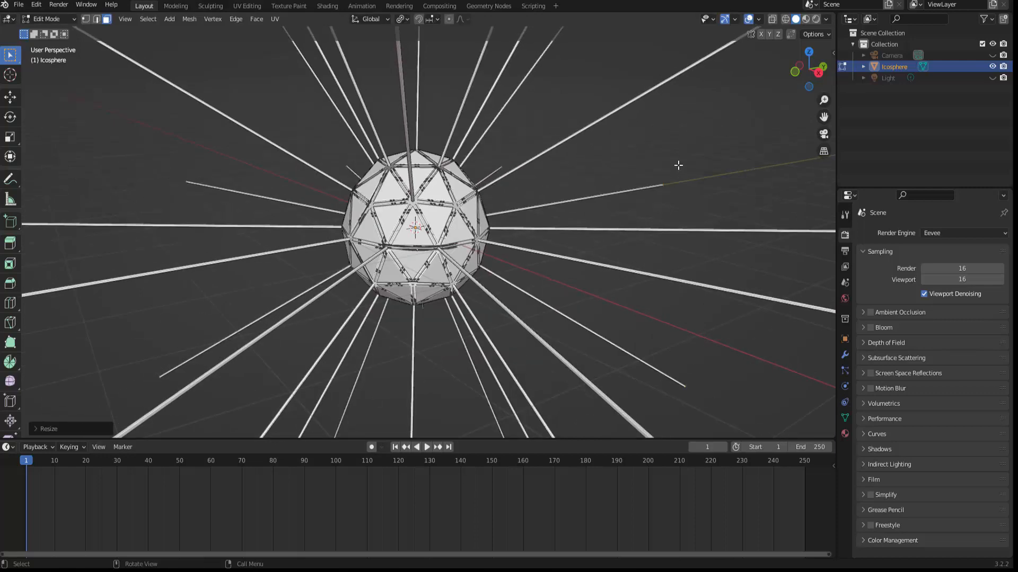
middle_click_drag(695, 182, 670, 186)
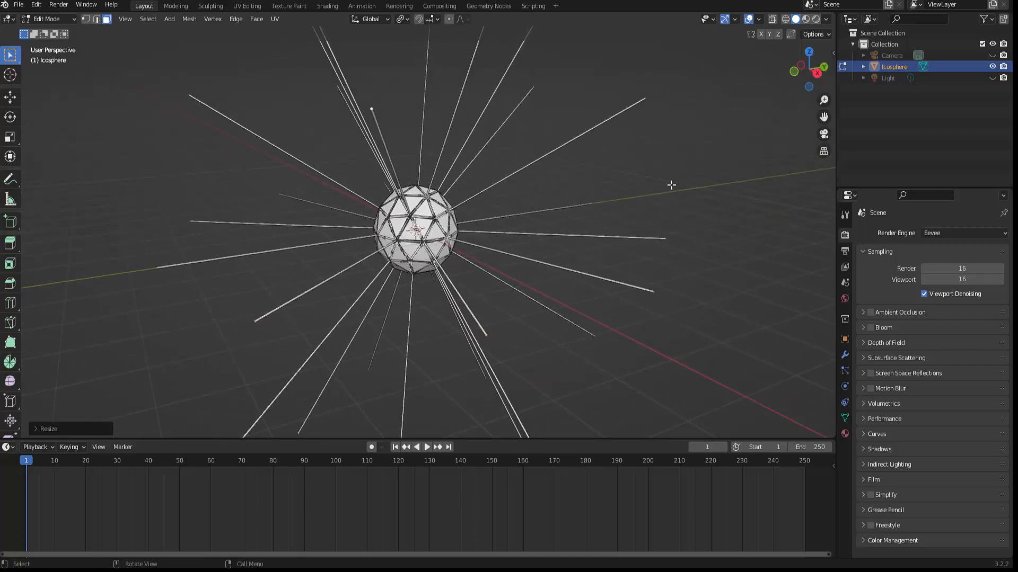
scroll(629, 198, "up", 5)
scroll(628, 199, "up", 2)
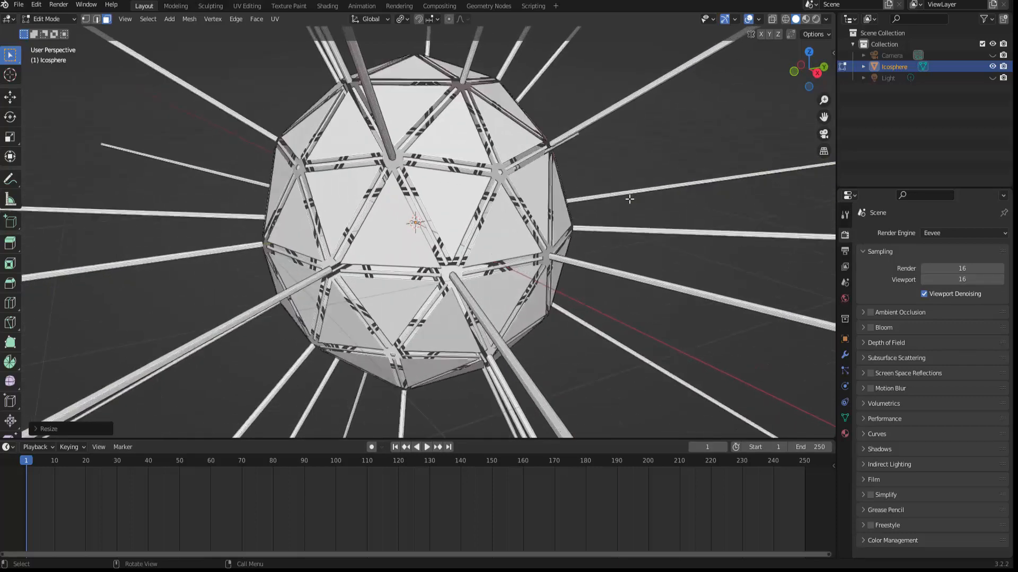
left_click(657, 146)
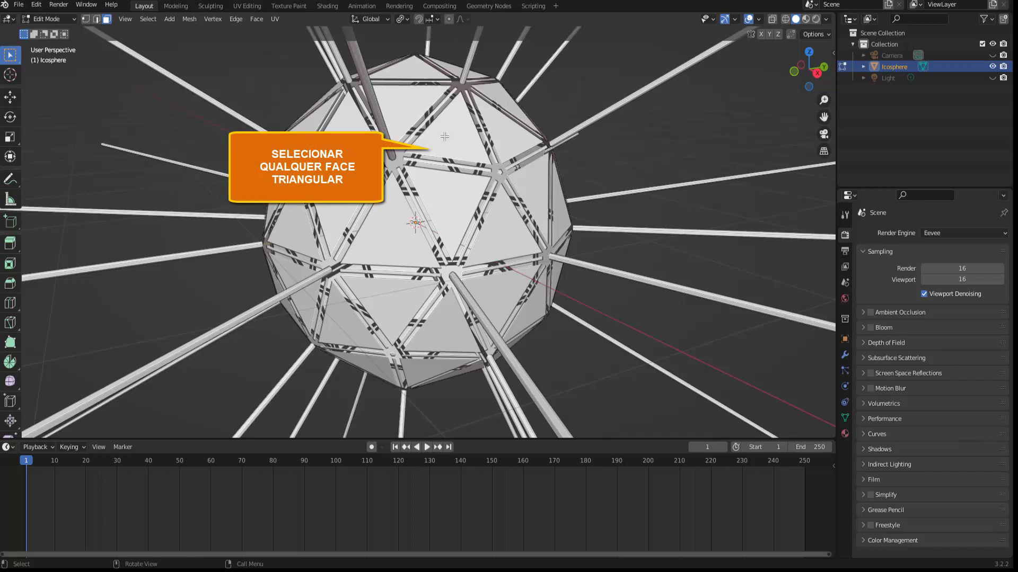
- Select one large triangular face of the sphere plus all faces with a similar perimeter, using wireframe shading temporarily
left_click(460, 133)
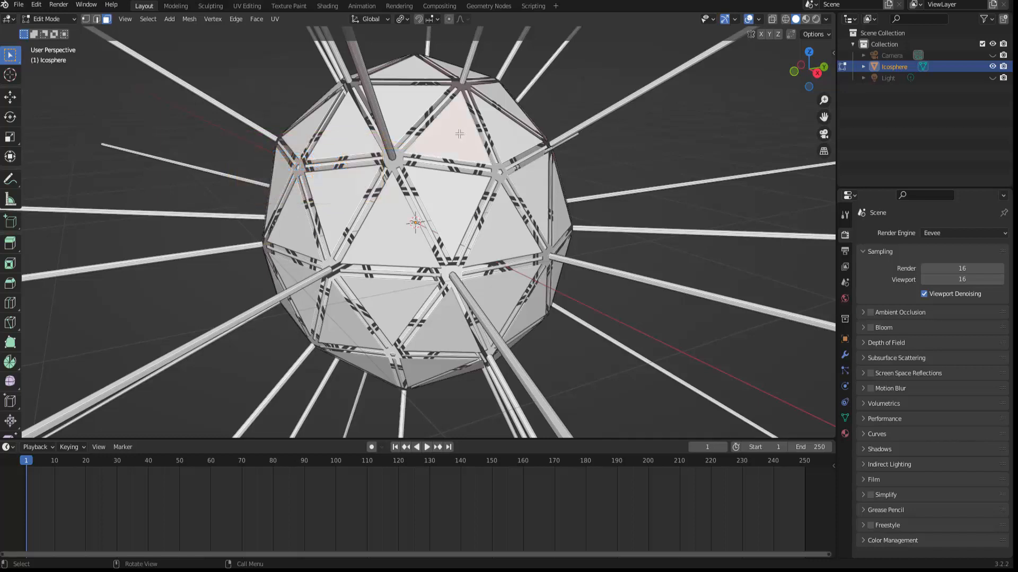
left_click(785, 20)
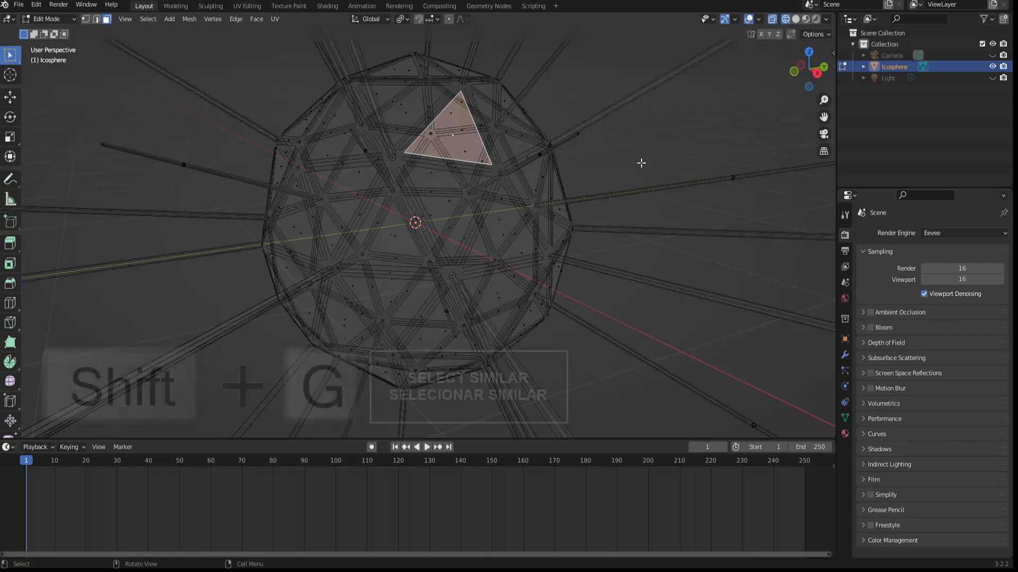
key("shift+g")
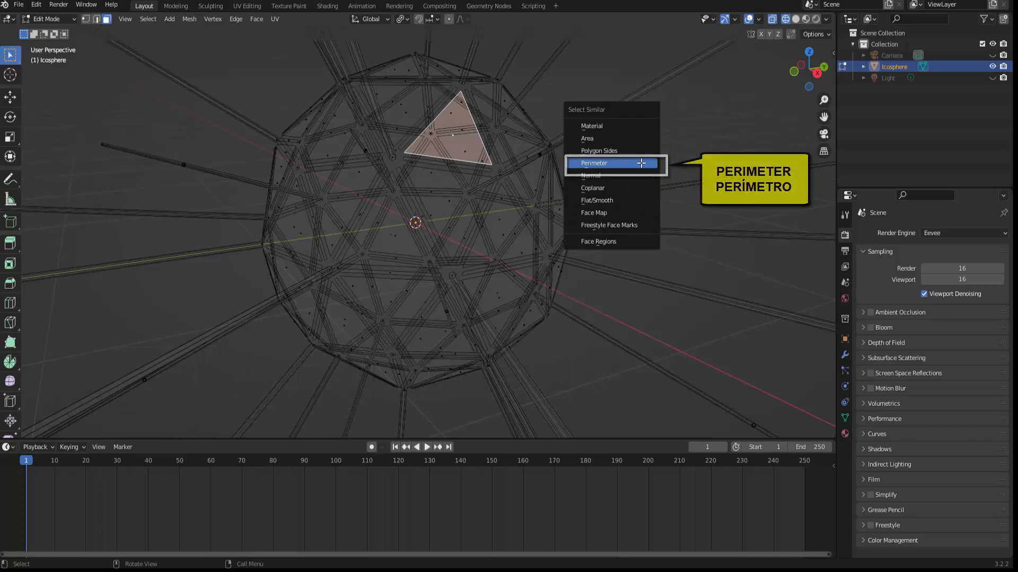
left_click(641, 163)
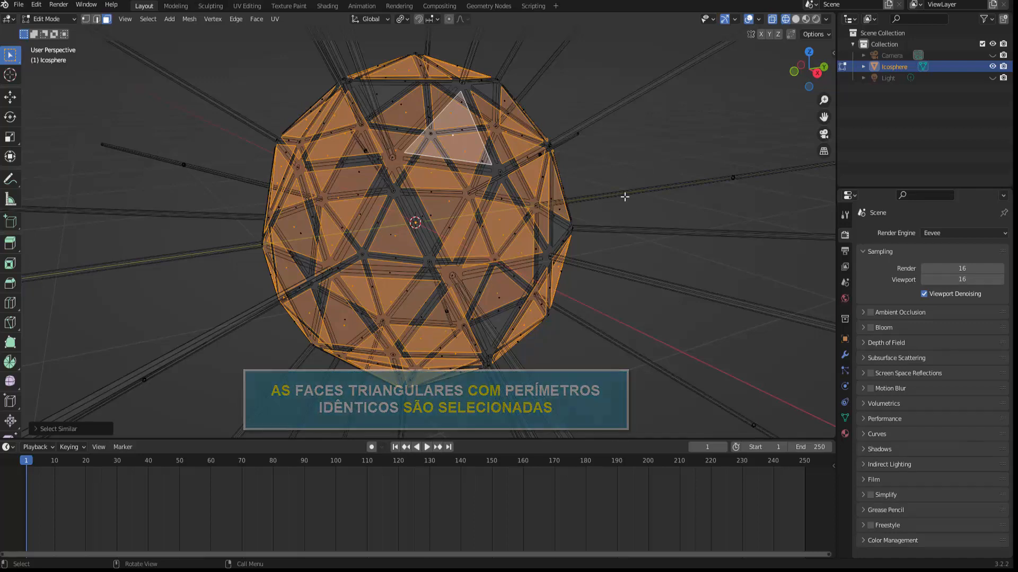
left_click(796, 19)
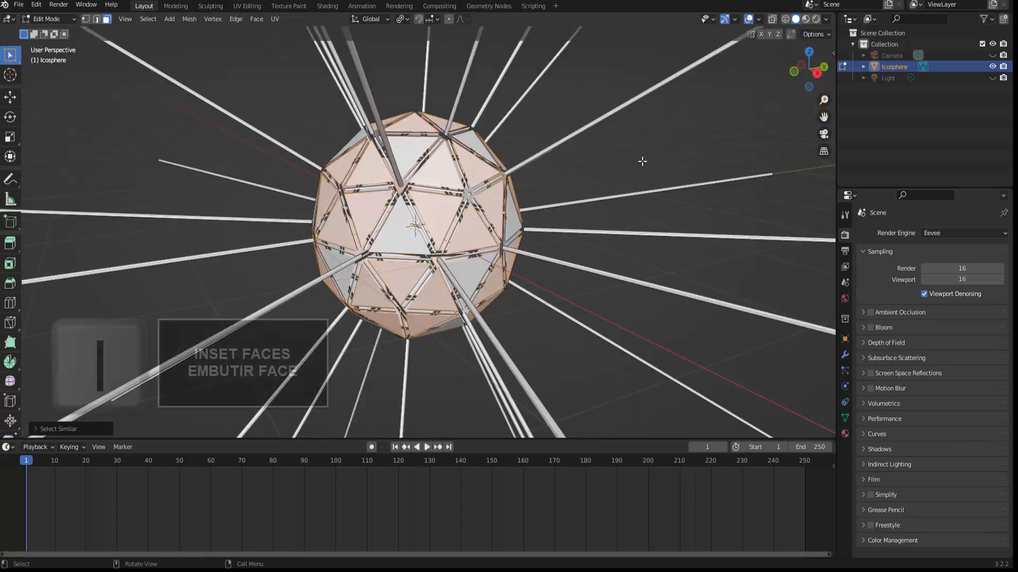
- Inset the selected triangular faces slightly and extrude them outward along their normals by about 0.03 m
key("i")
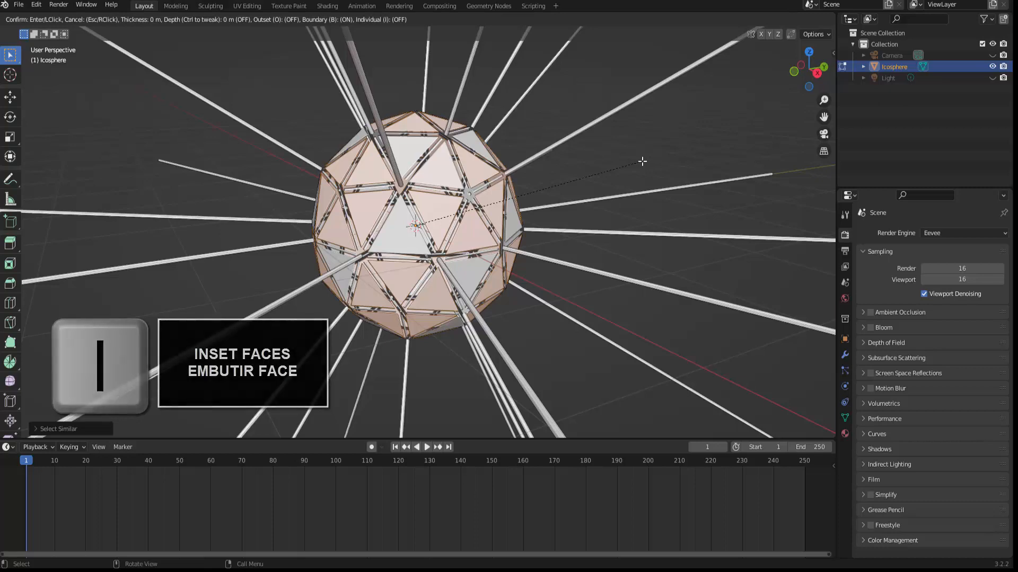
left_click(640, 162)
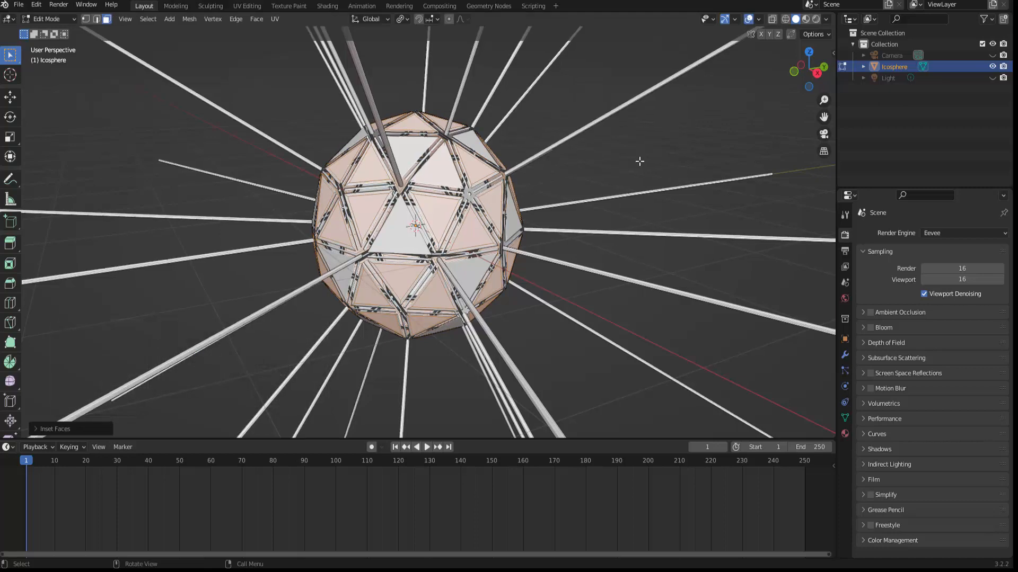
key("e")
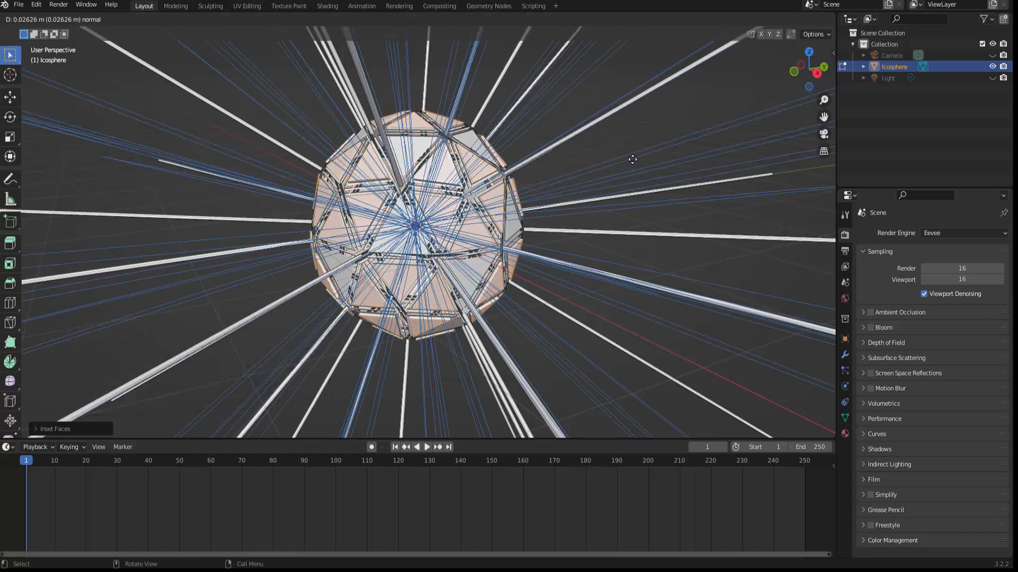
left_click(629, 159)
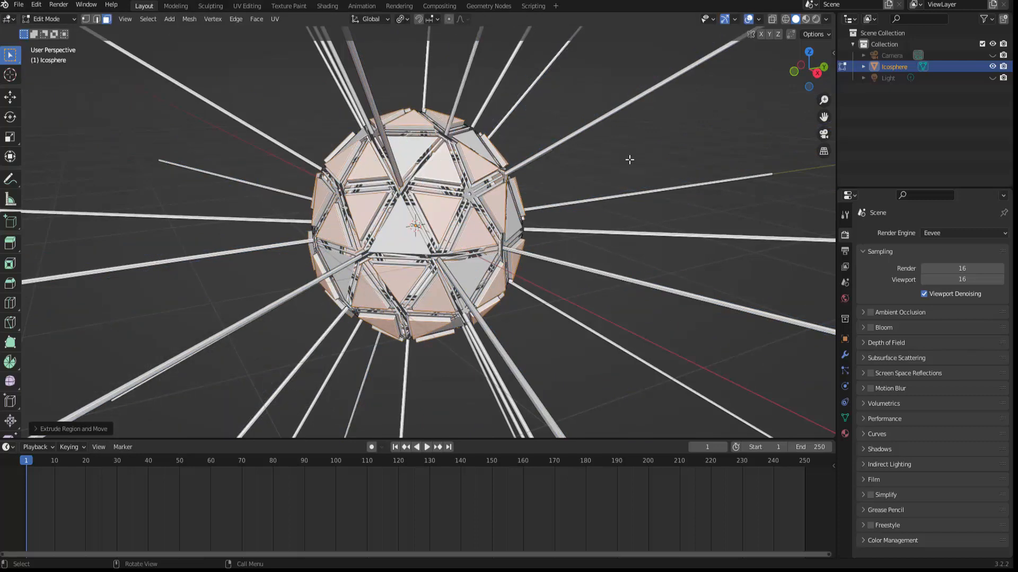
- Inset the raised triangular faces by about 0.024 m and extrude them outward into a second, thicker tier
mouse_move(628, 160)
middle_mouse_down()
mouse_move(618, 150)
mouse_move(622, 168)
middle_mouse_up()
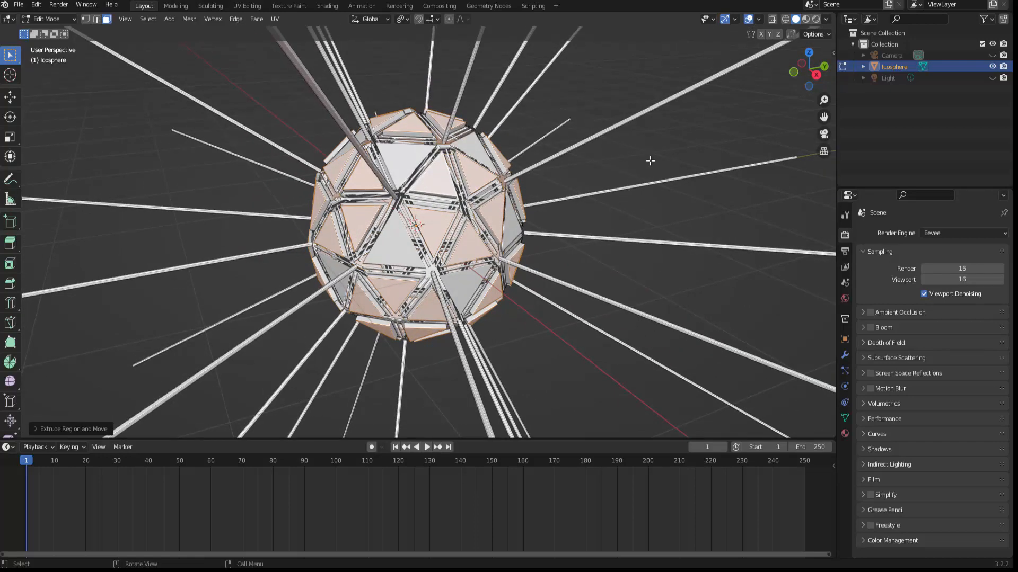
key("i")
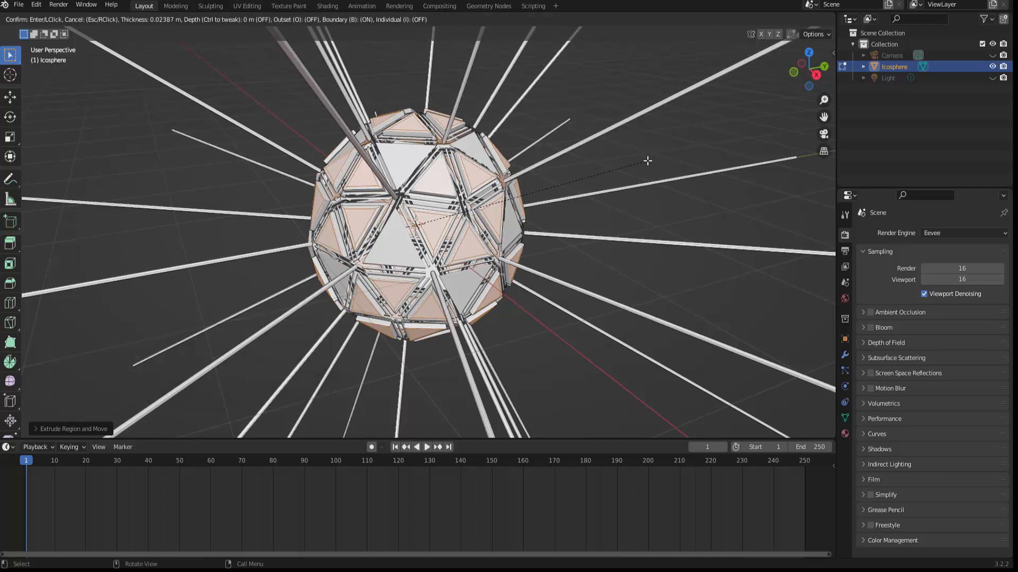
left_click(647, 161)
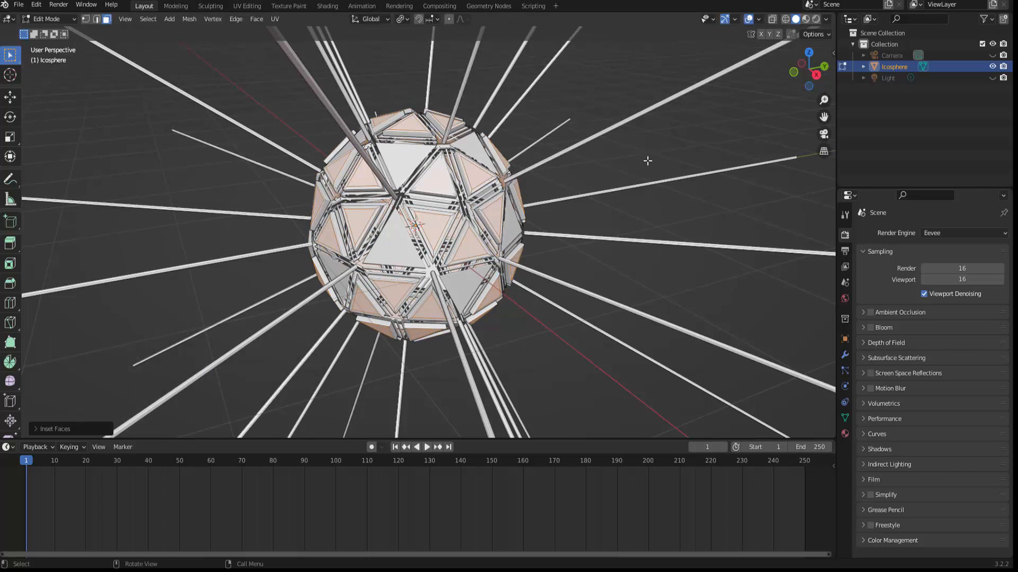
key("e")
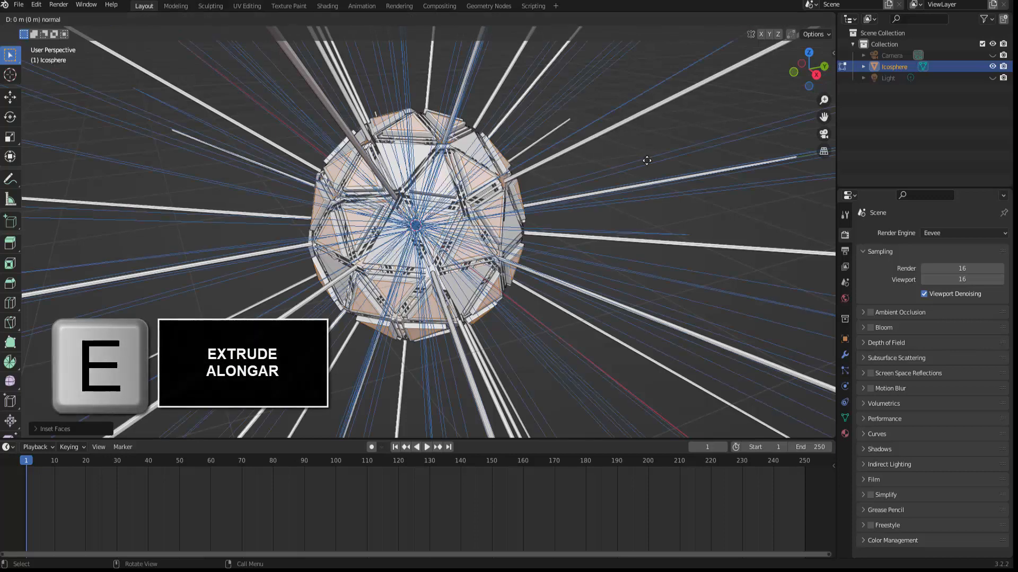
left_click(629, 161)
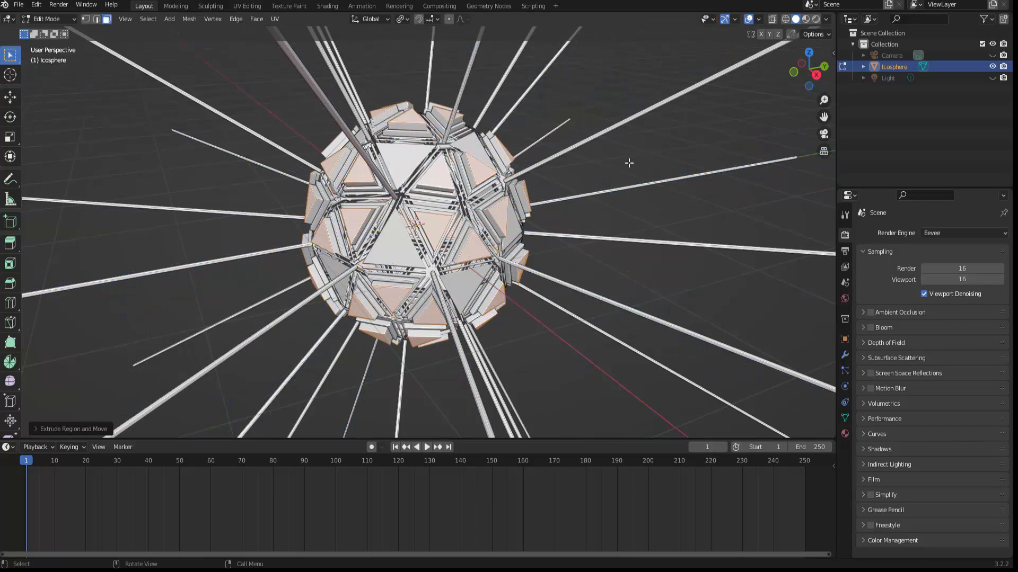
- Inset the second-tier top faces by about 0.01 m and extrude them outward into a third stepped tier
key("i")
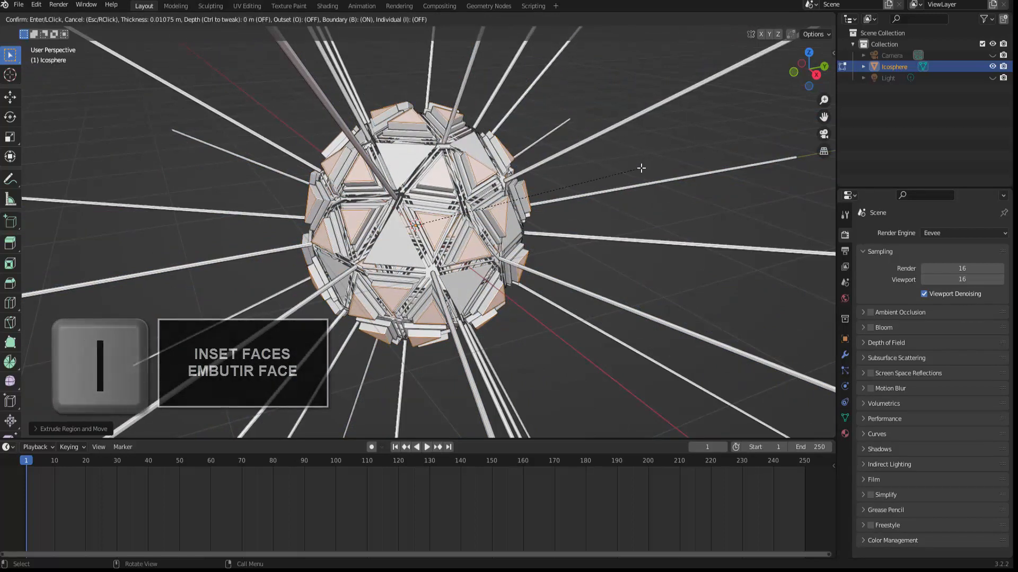
left_click(640, 169)
key("e")
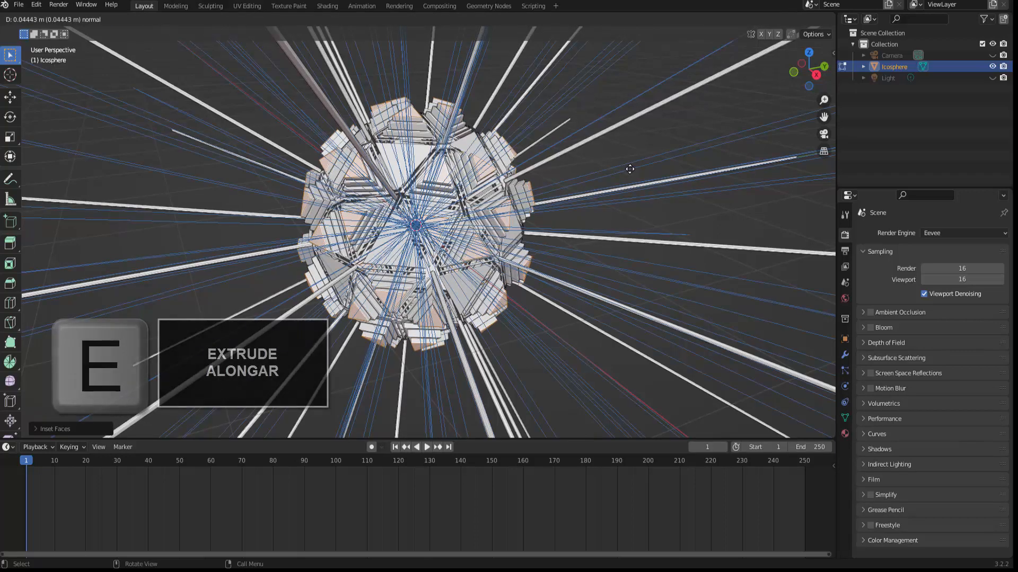
left_click(659, 167)
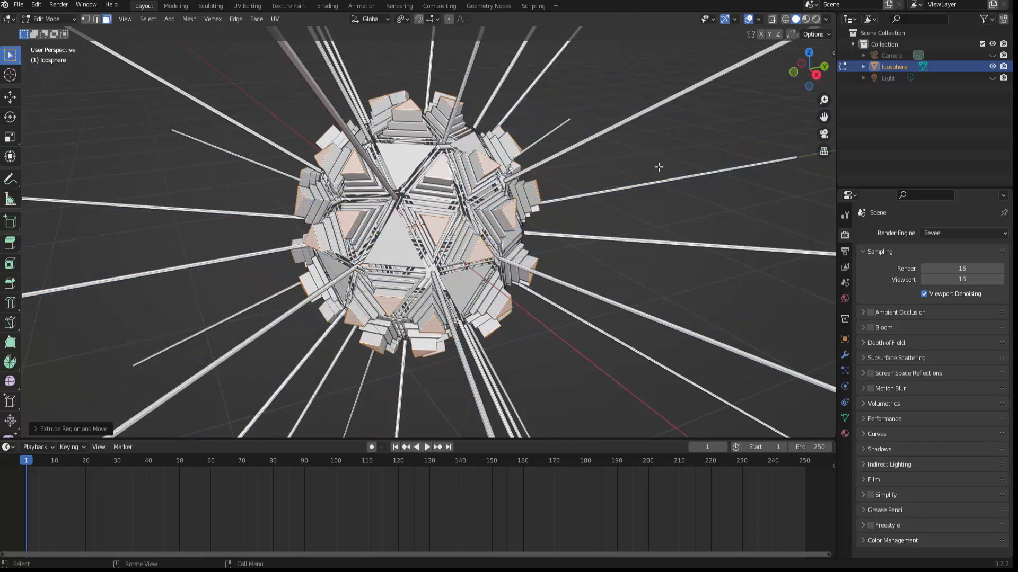
- Inset the third-tier top faces by about 0.014 m and extrude them outward into triangular columns slightly shorter than the sphere's radius
key("i")
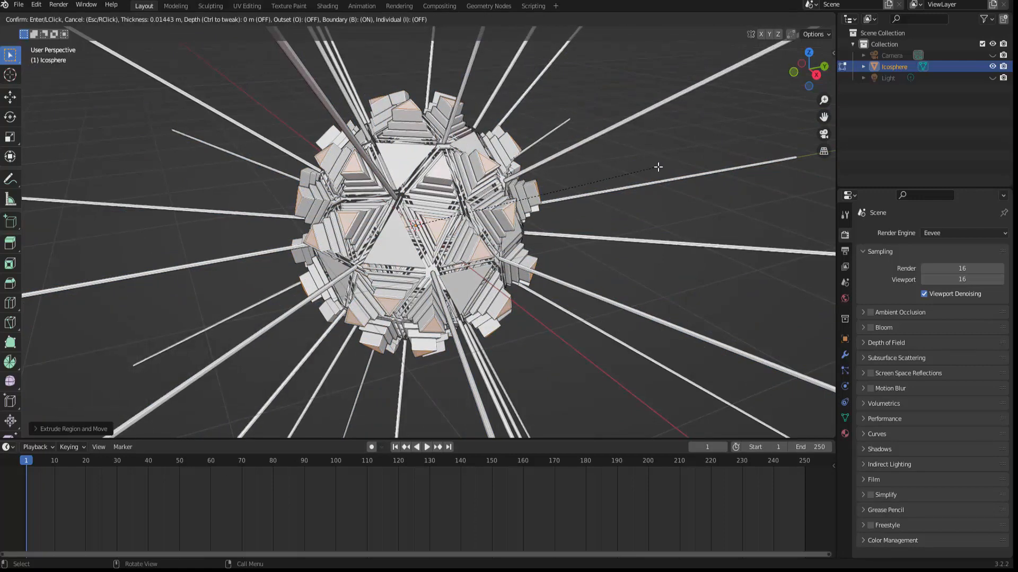
left_click(658, 167)
key("e")
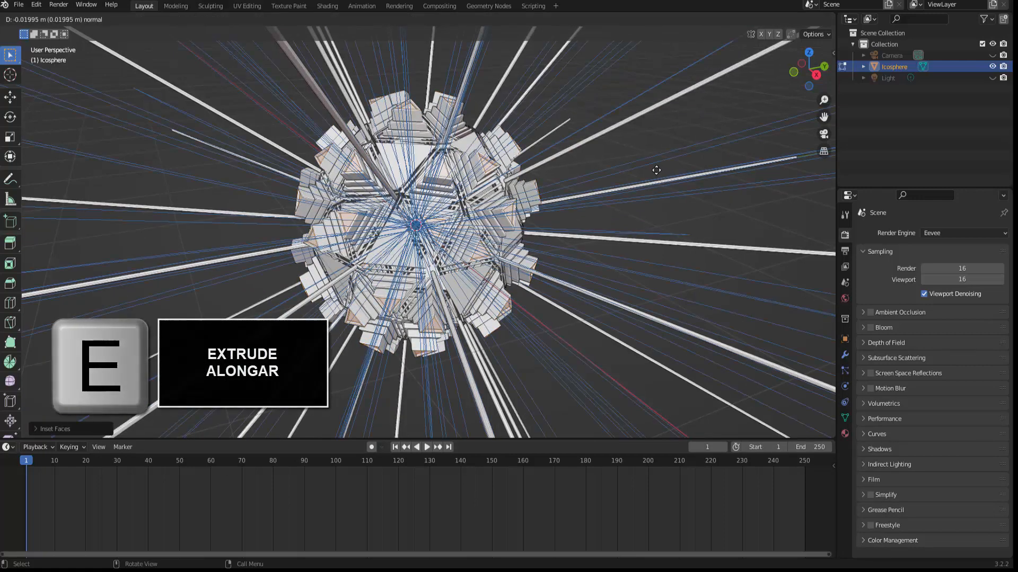
left_click(689, 168)
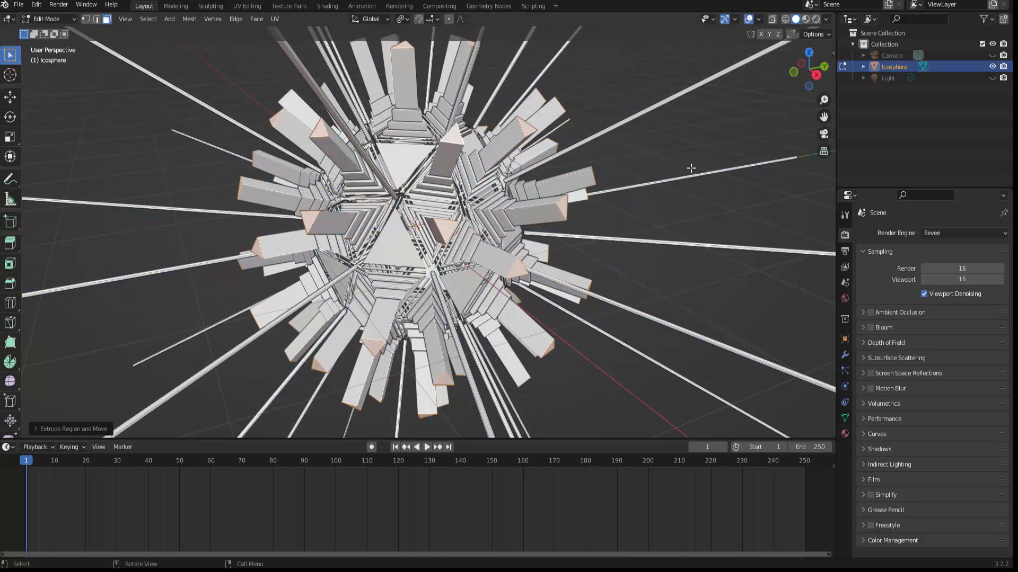
- Inset the column end faces by about 0.017 m and extrude them outward more than 1.1 m into long beams
key("i")
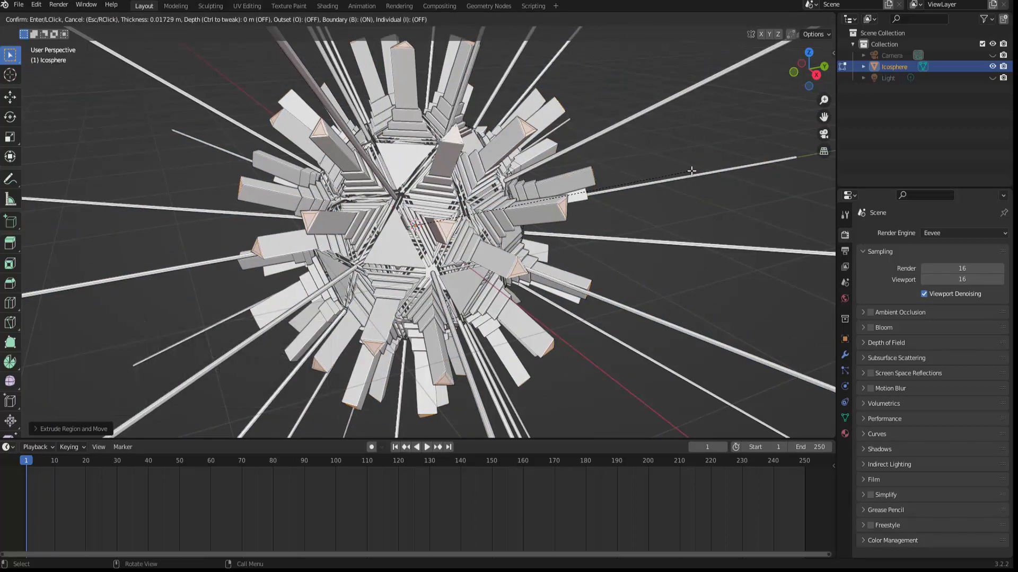
left_click(692, 170)
key("e")
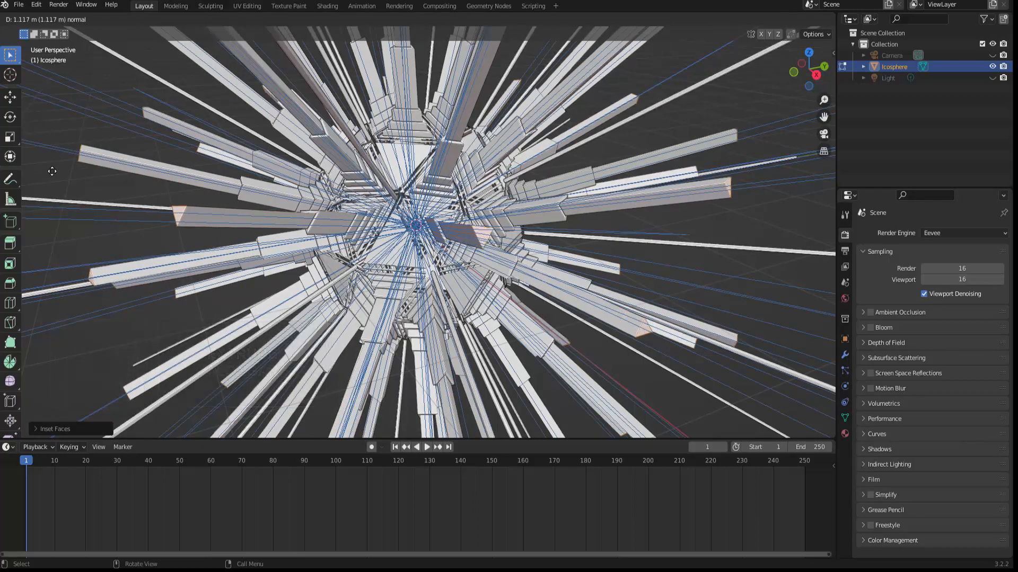
left_click(99, 176)
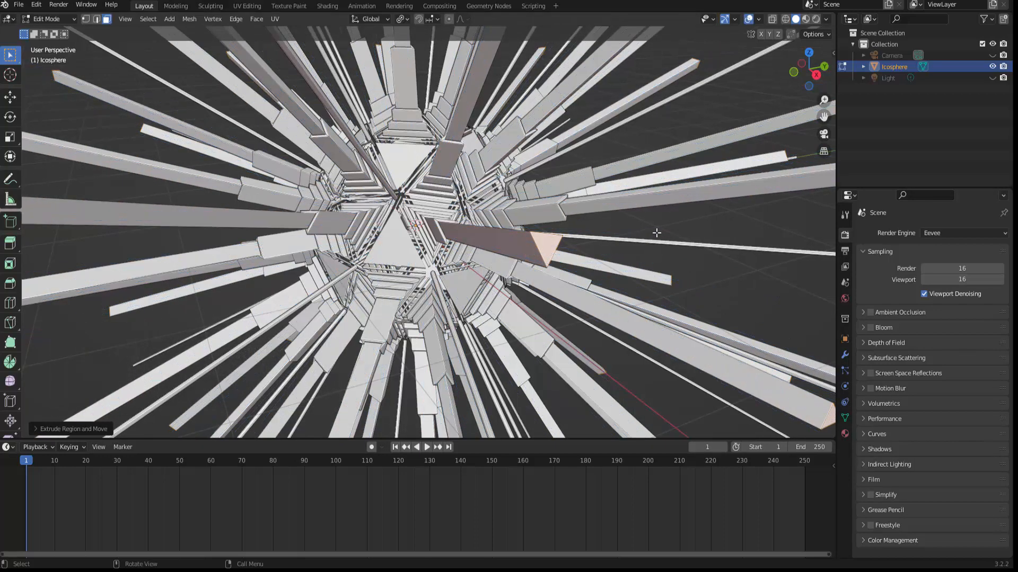
- Scale the end faces of the long triangular beams to 0 so they taper into sharp points
key("s")
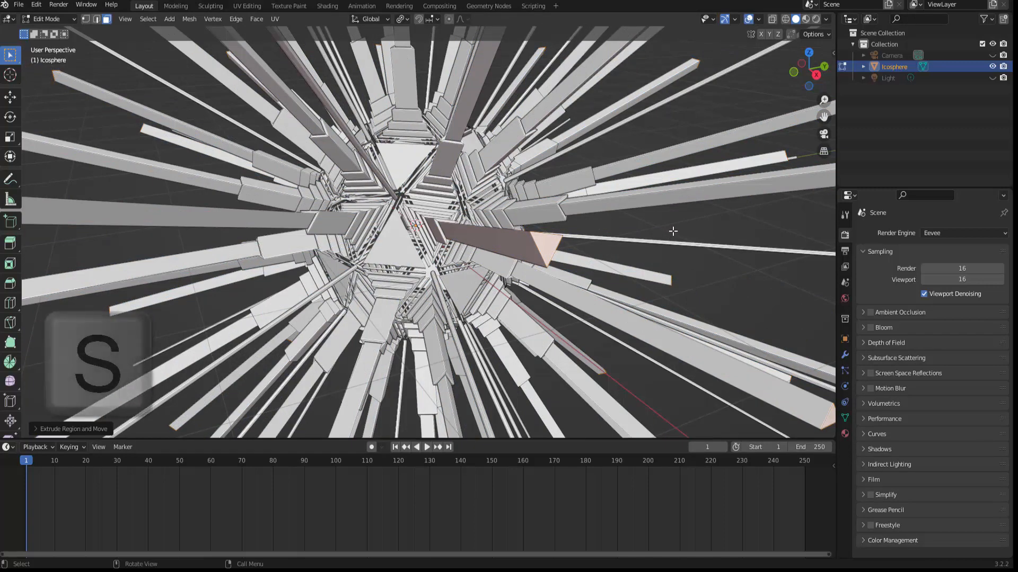
key("0")
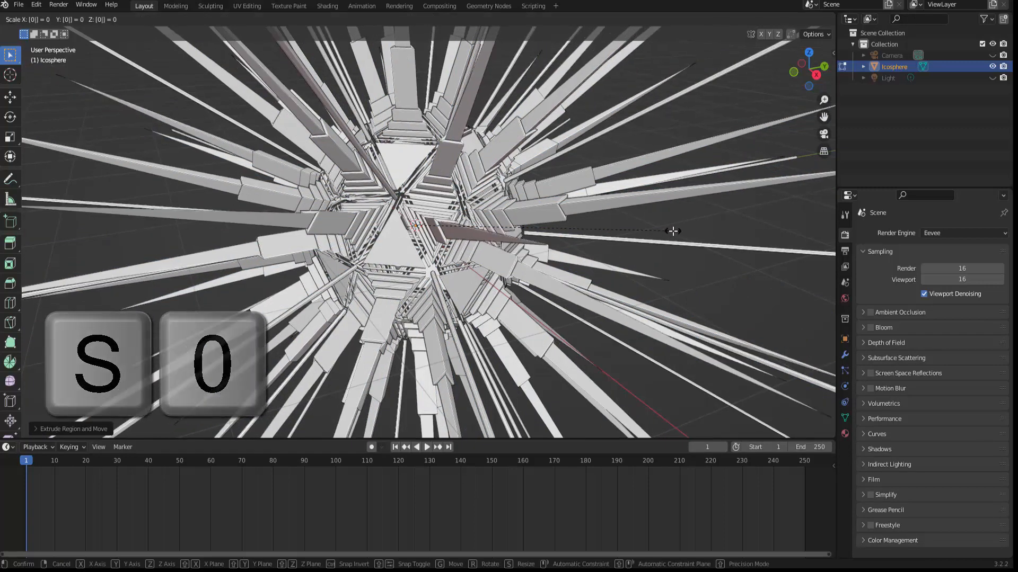
left_click(673, 231)
- Leave mesh editing and return the spiked icosphere to Object Mode
scroll(672, 231, "down", 5)
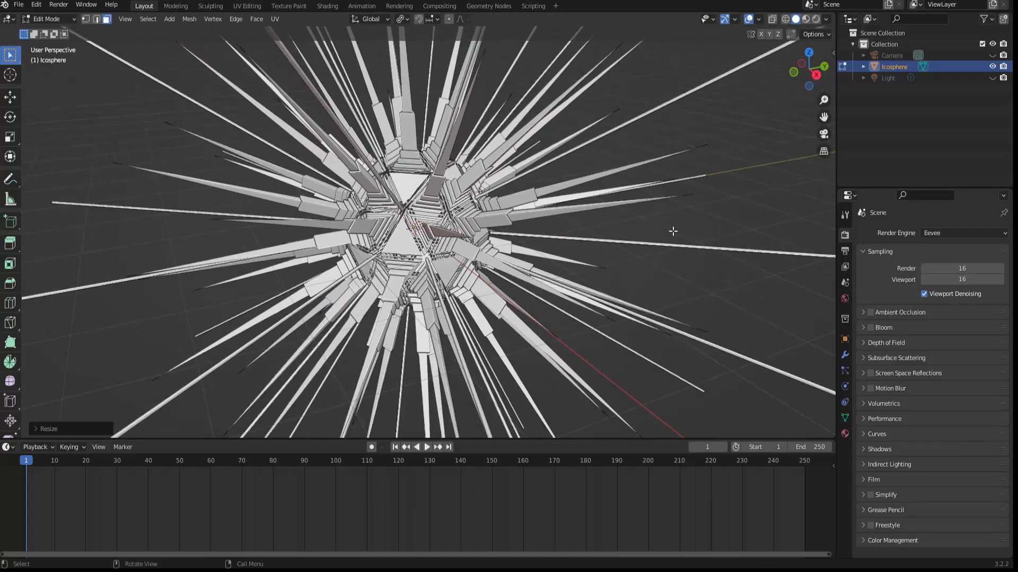
mouse_move(673, 231)
middle_mouse_down()
mouse_move(654, 218)
mouse_move(680, 207)
mouse_move(672, 215)
middle_mouse_up()
scroll(672, 214, "up", 6)
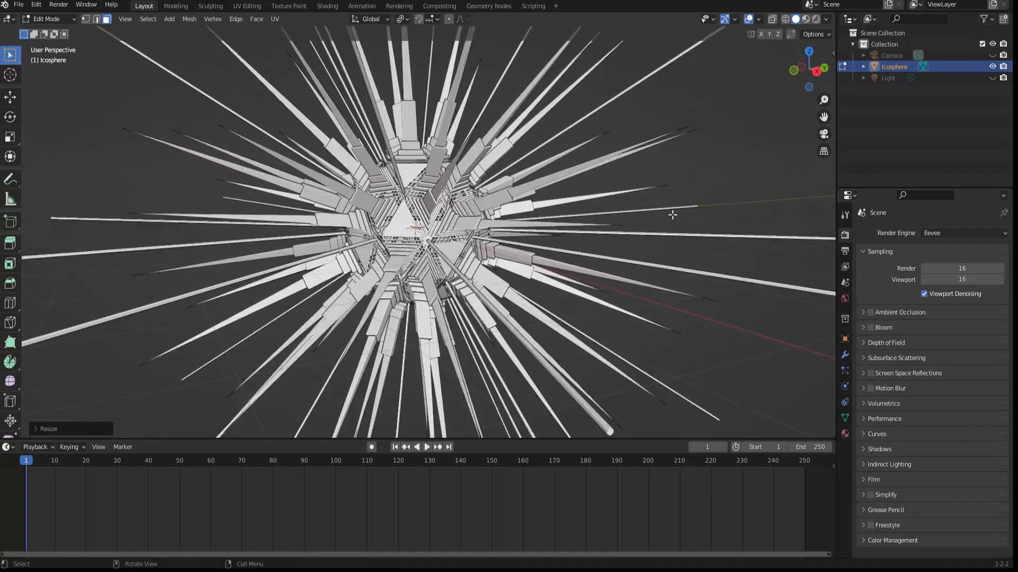
scroll(672, 215, "down", 5)
scroll(673, 214, "up", 2)
scroll(673, 214, "down", 4)
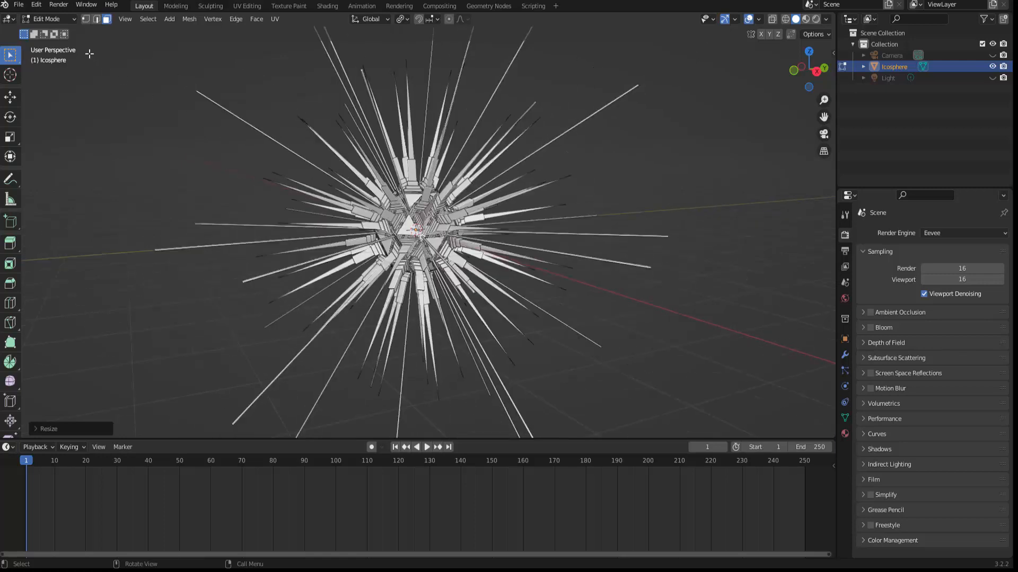
left_click(48, 19)
left_click(50, 32)
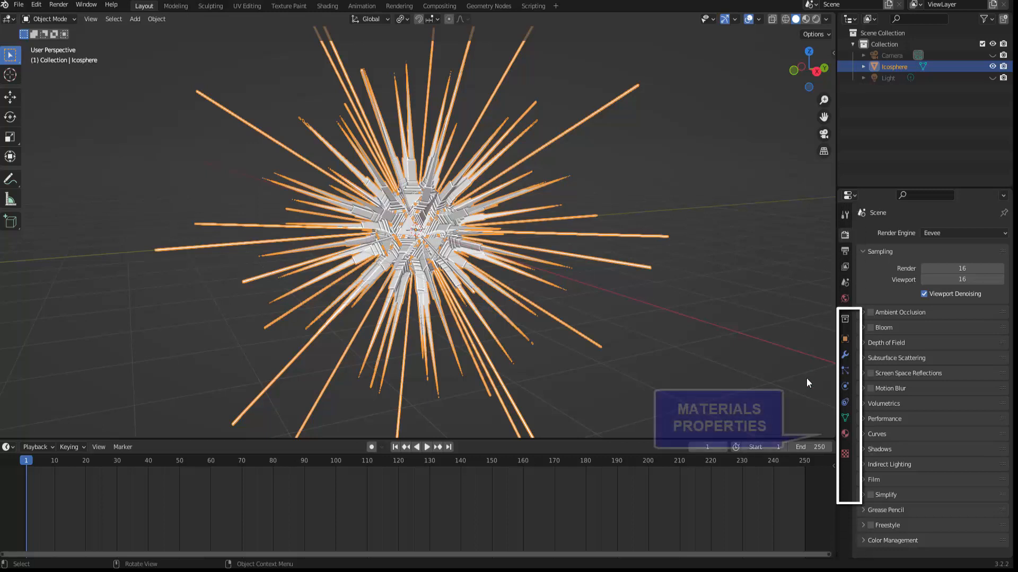
- Add a new Principled BSDF material to the icosphere and set its base color to a golden yellow
left_click(845, 433)
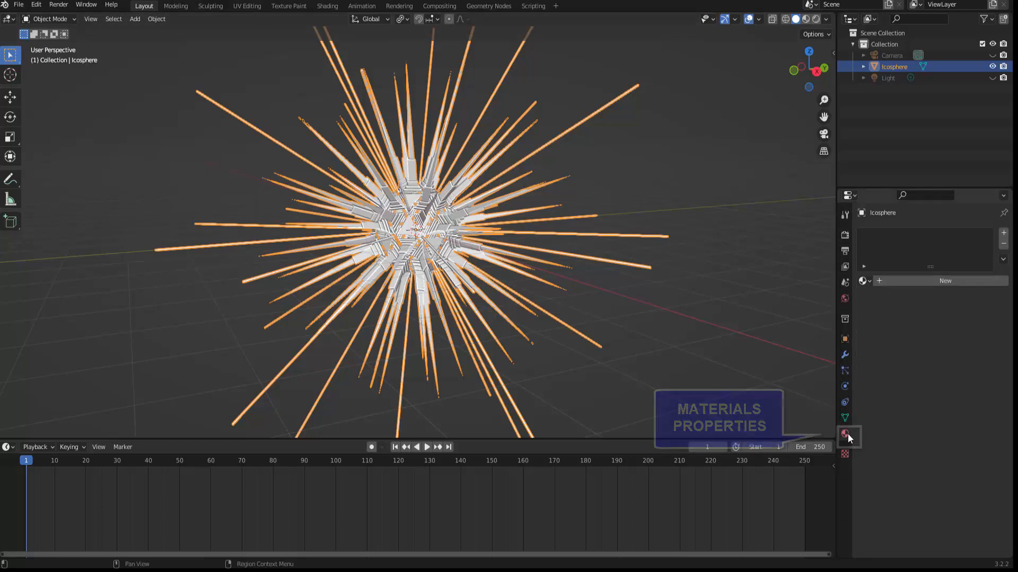
left_click(947, 281)
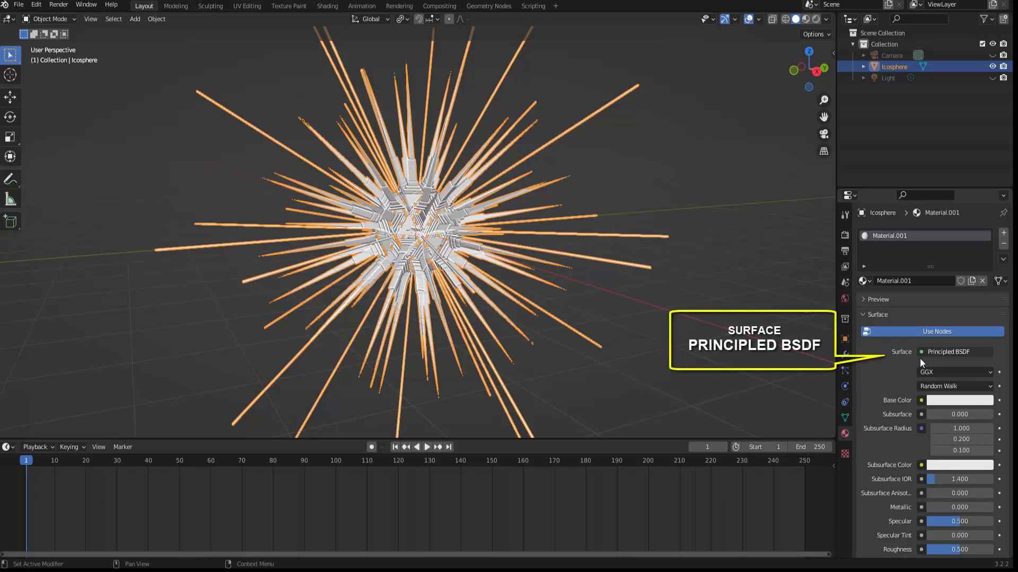
left_click(956, 402)
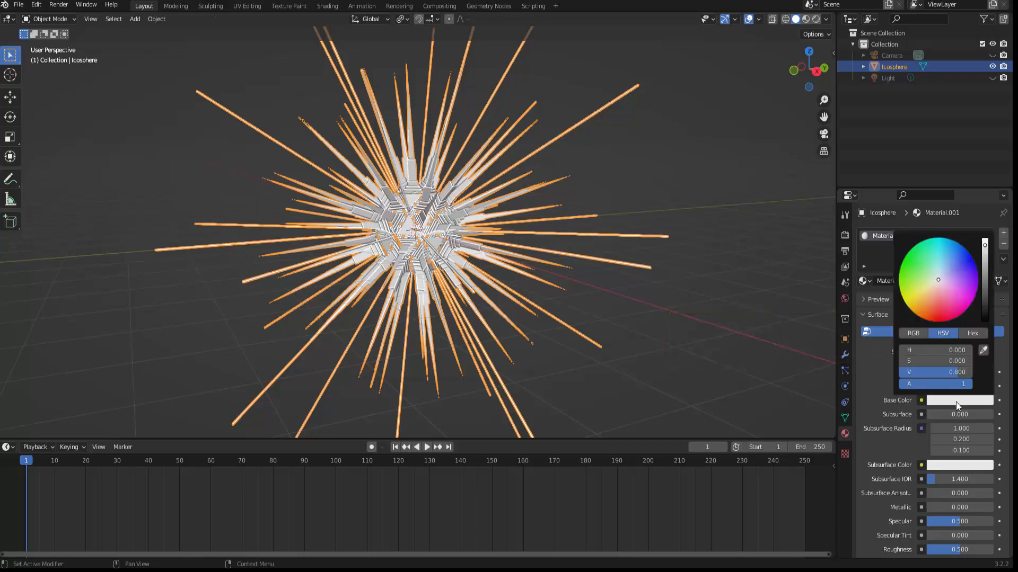
left_click(924, 298)
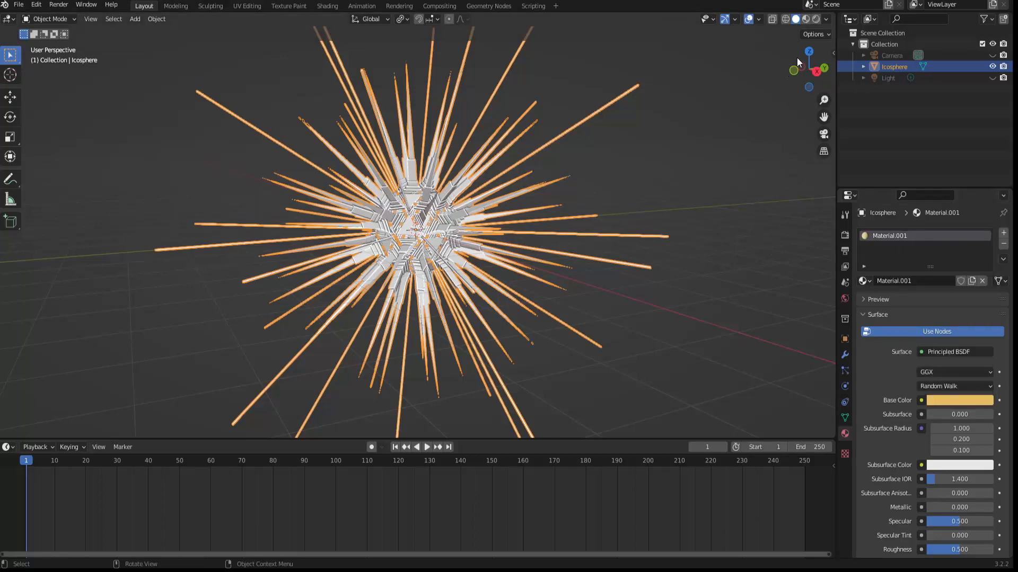
- Show the viewport in rendered shading and unhide the scene's light
left_click(816, 20)
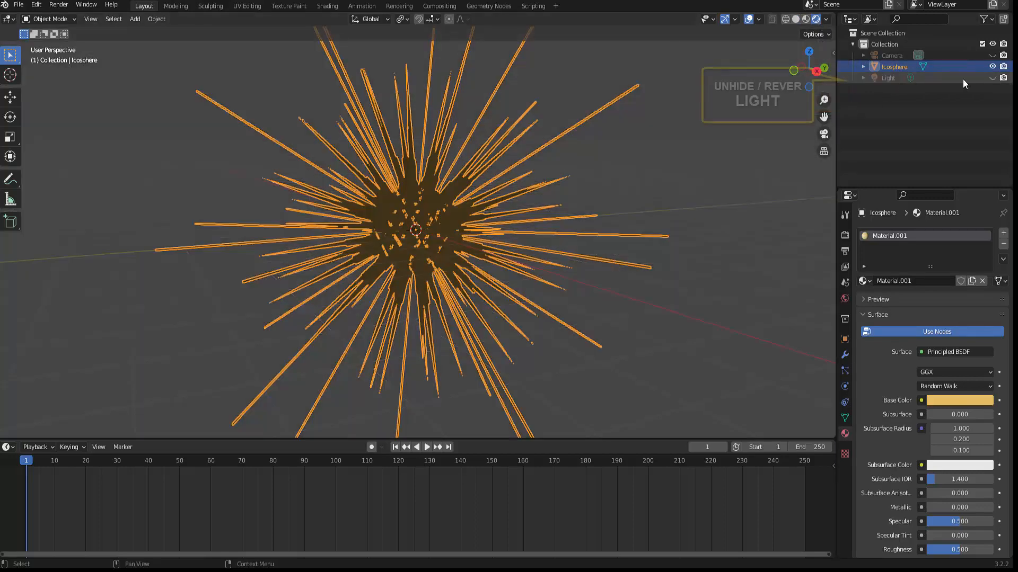
left_click(993, 78)
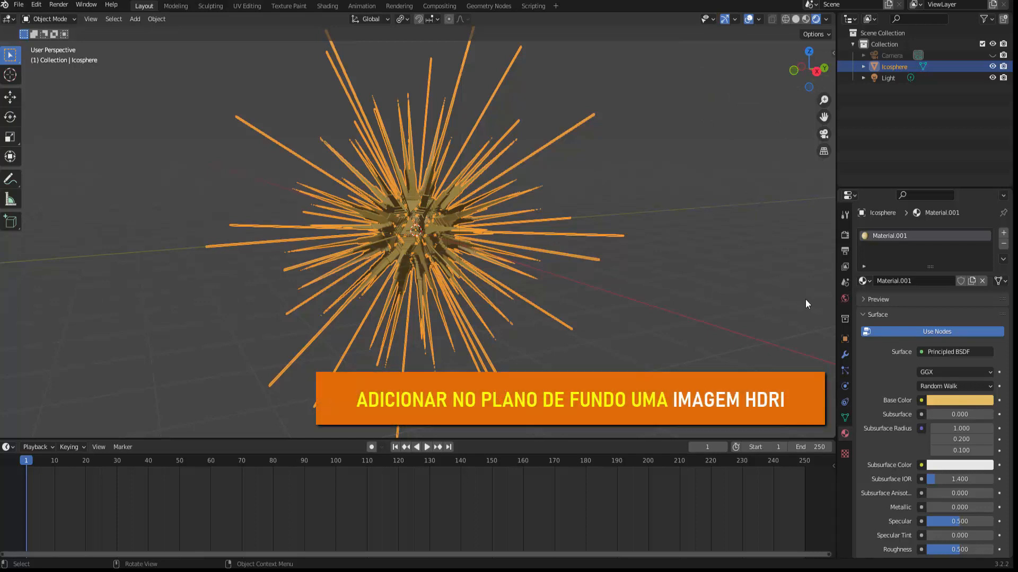
- Darken the world background color to a brightness value of 0.007
left_click(844, 299)
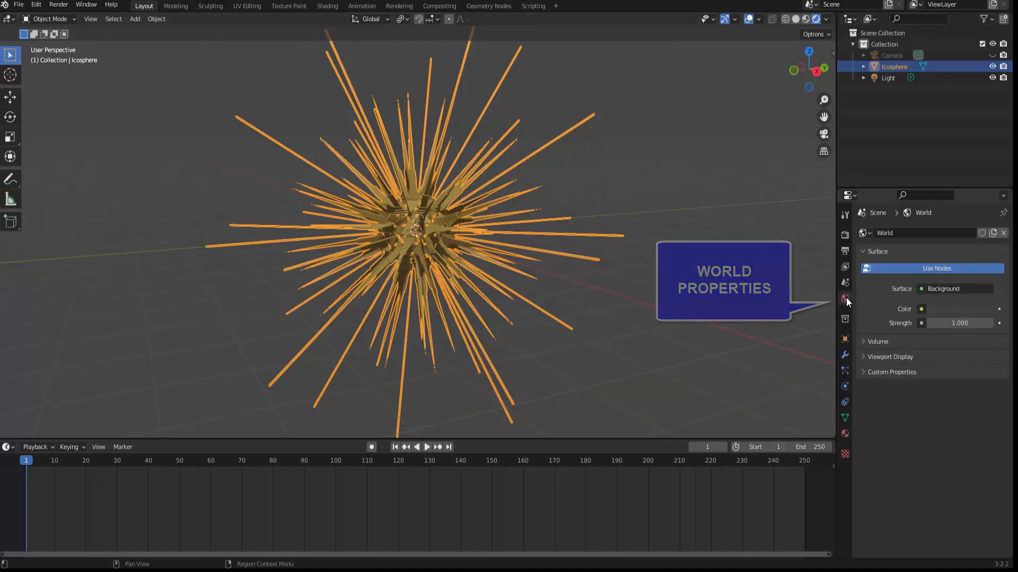
left_click(950, 311)
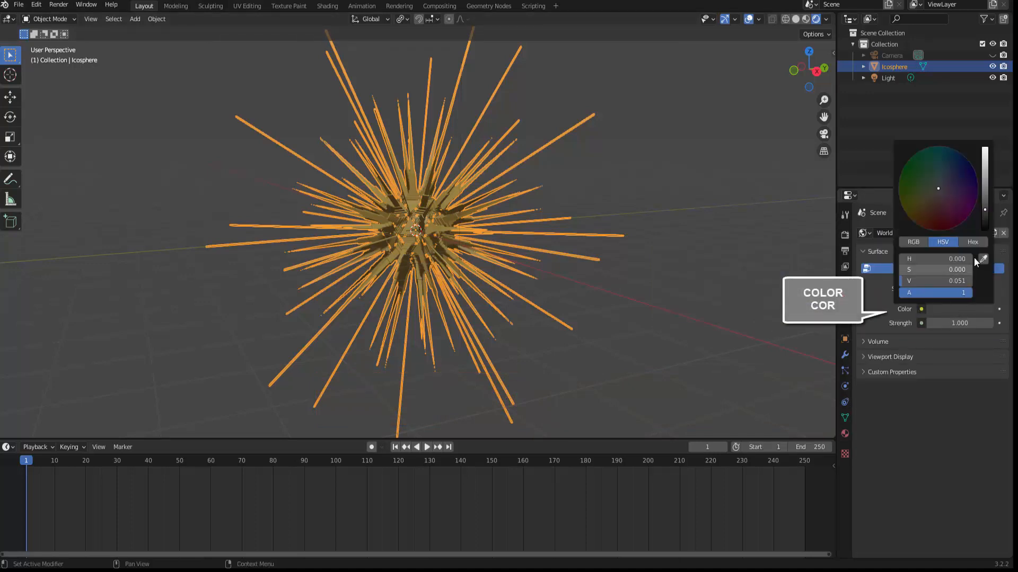
left_click_drag(986, 208, 989, 225)
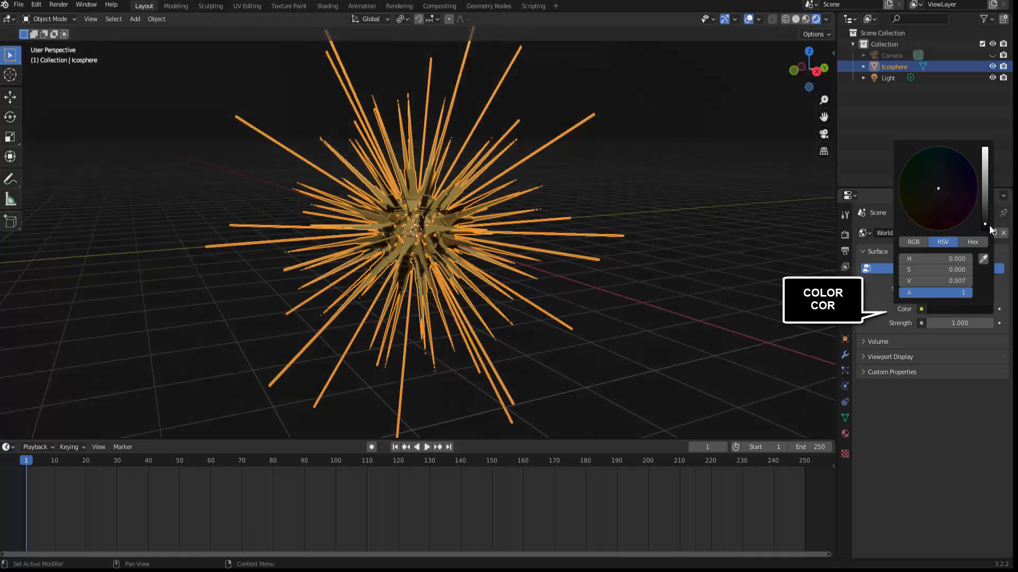
- Use an Environment Texture for the world color and load castle_zavelstein_cellar_4k.hdr from the Imagens - HDRI folder
left_click(920, 309)
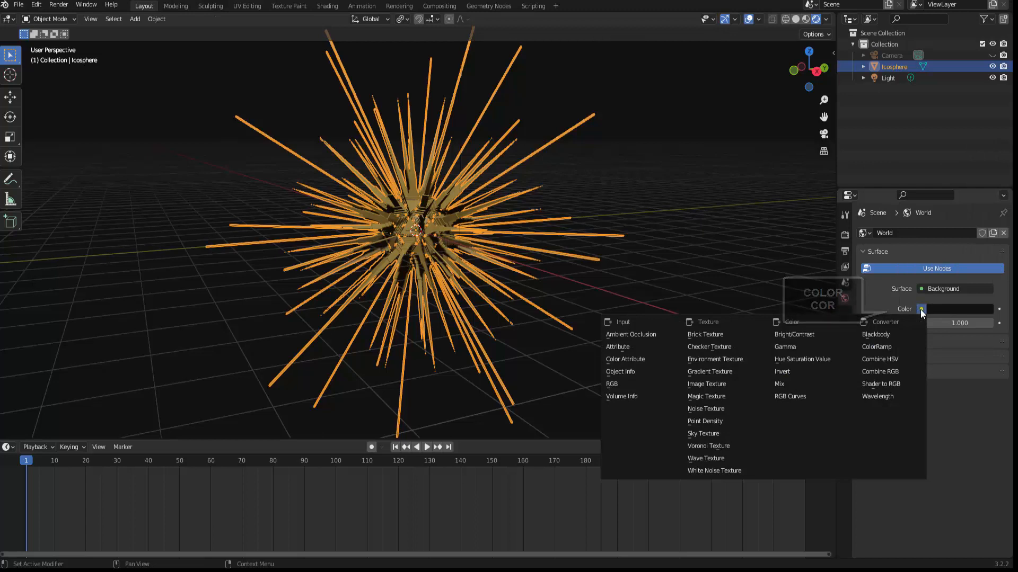
left_click(733, 358)
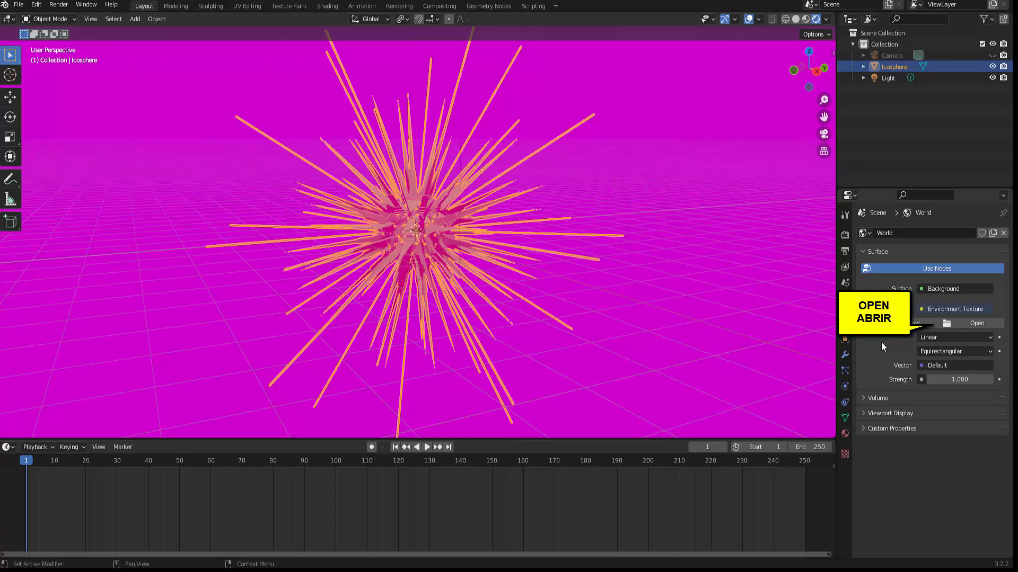
left_click(958, 320)
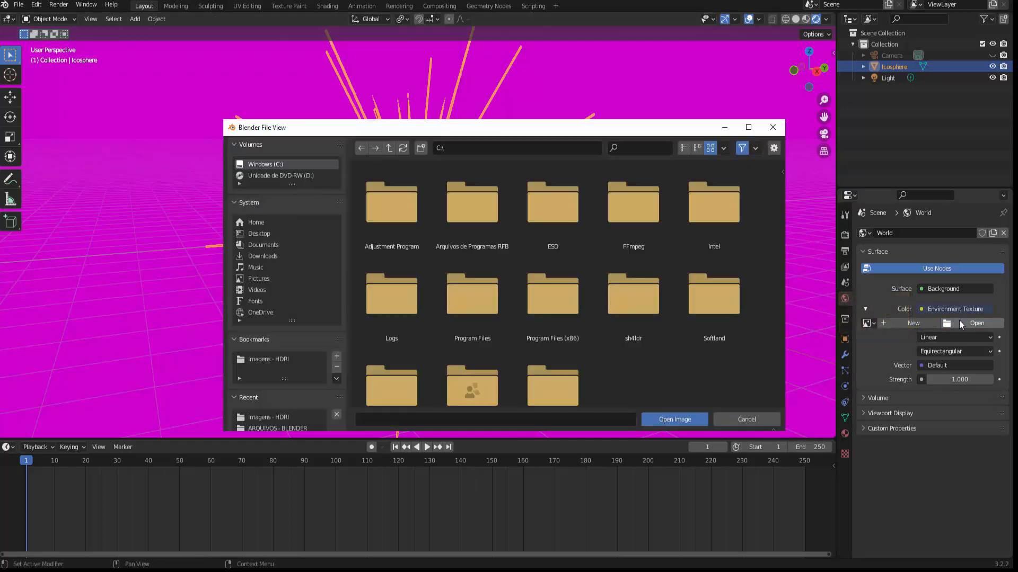
left_click(286, 357)
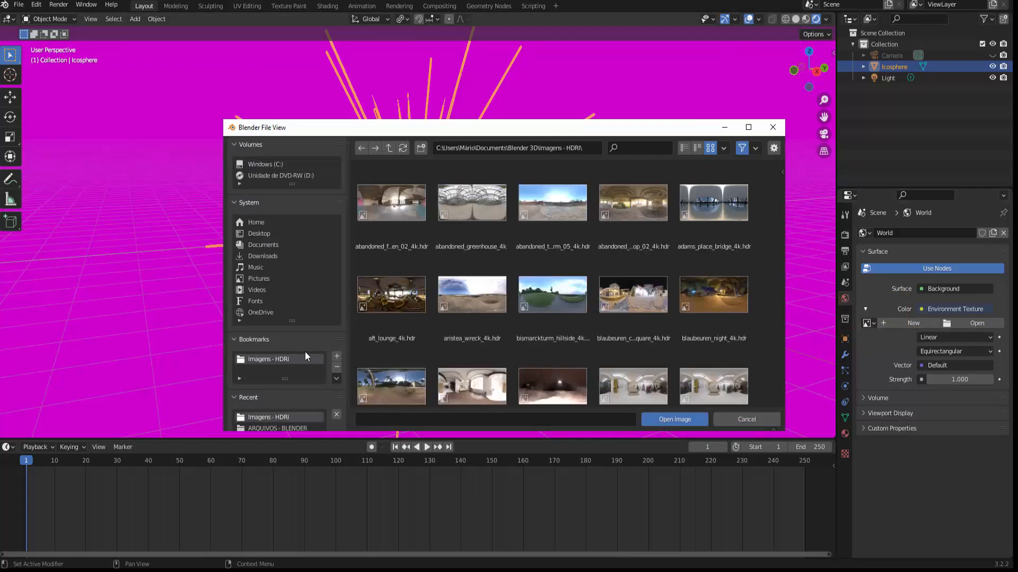
scroll(565, 239, "down", 3)
left_click(565, 225)
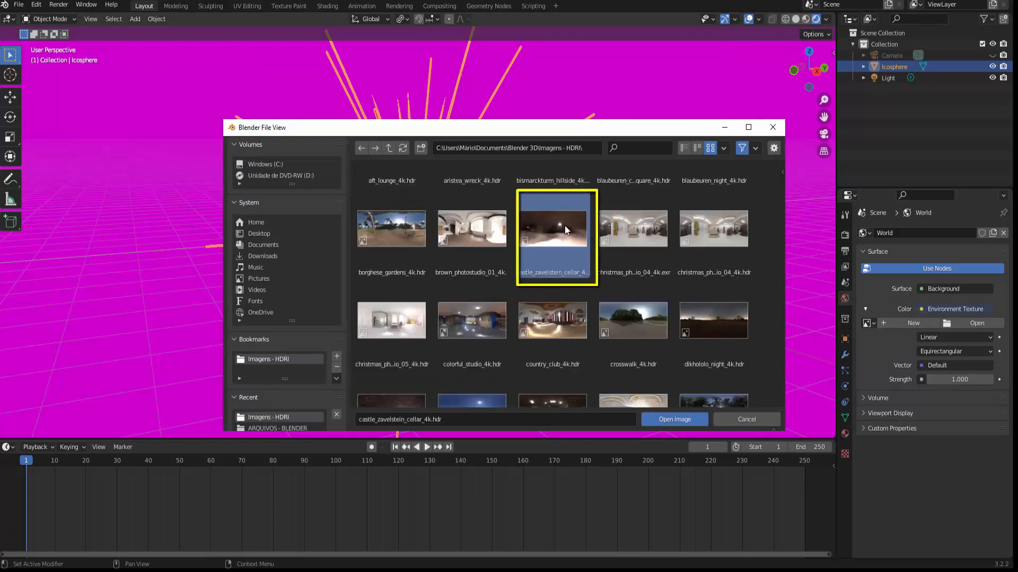
left_click(681, 419)
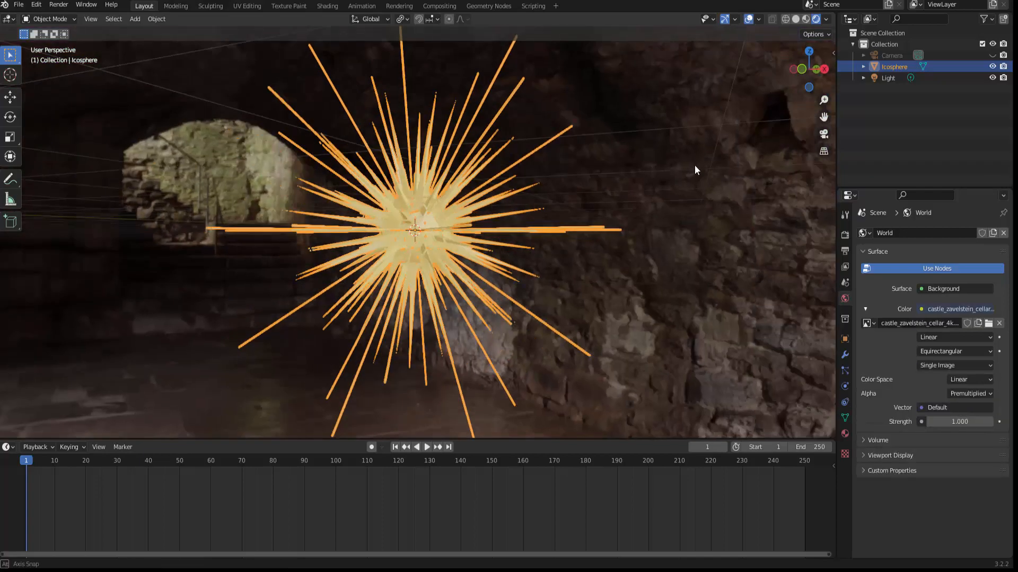
- Add a UV sphere mesh at the center of the spiked icosphere
middle_click_drag(695, 167, 712, 149)
scroll(692, 151, "down", 2)
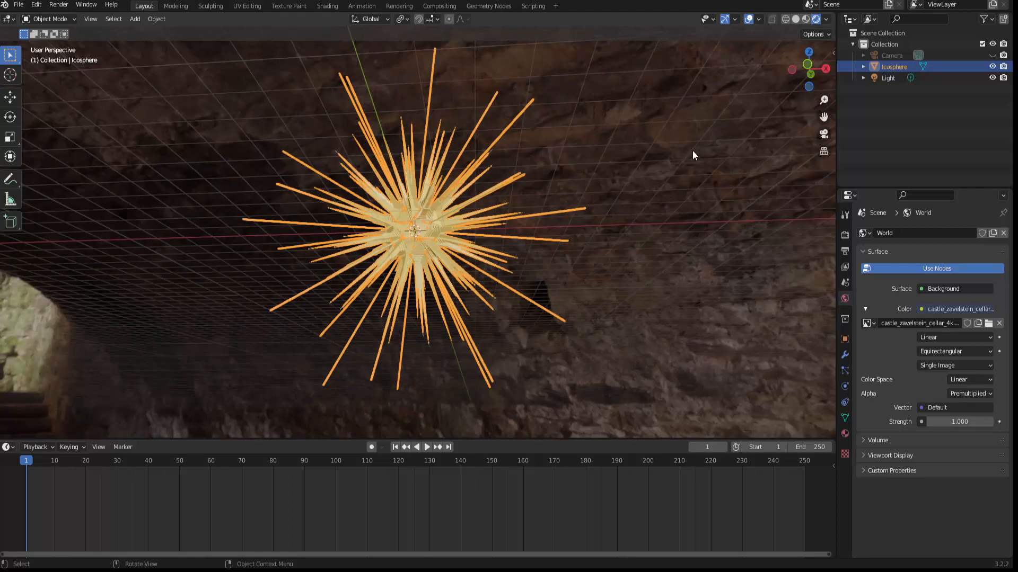
scroll(530, 202, "up", 1)
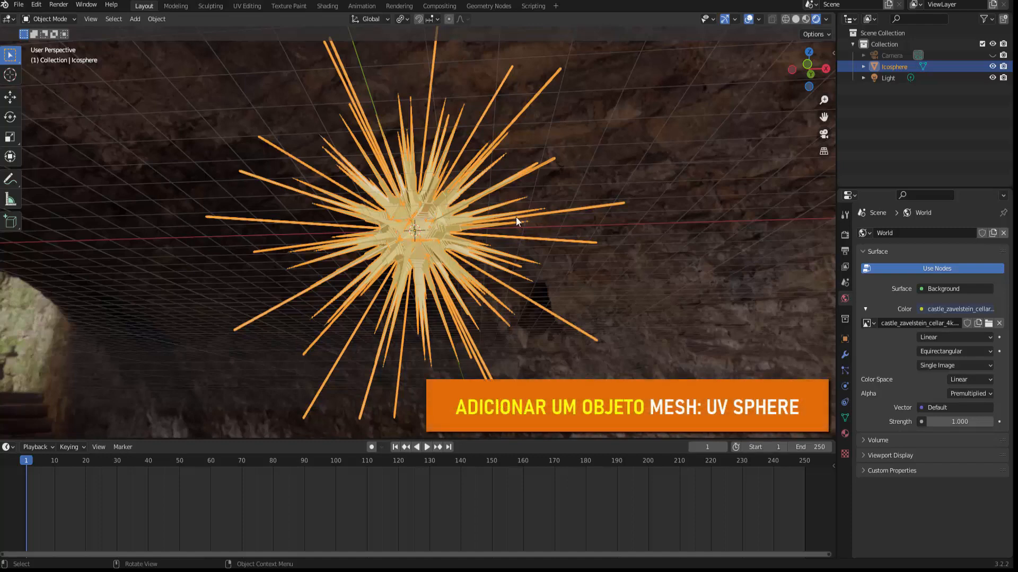
scroll(570, 203, "down", 1)
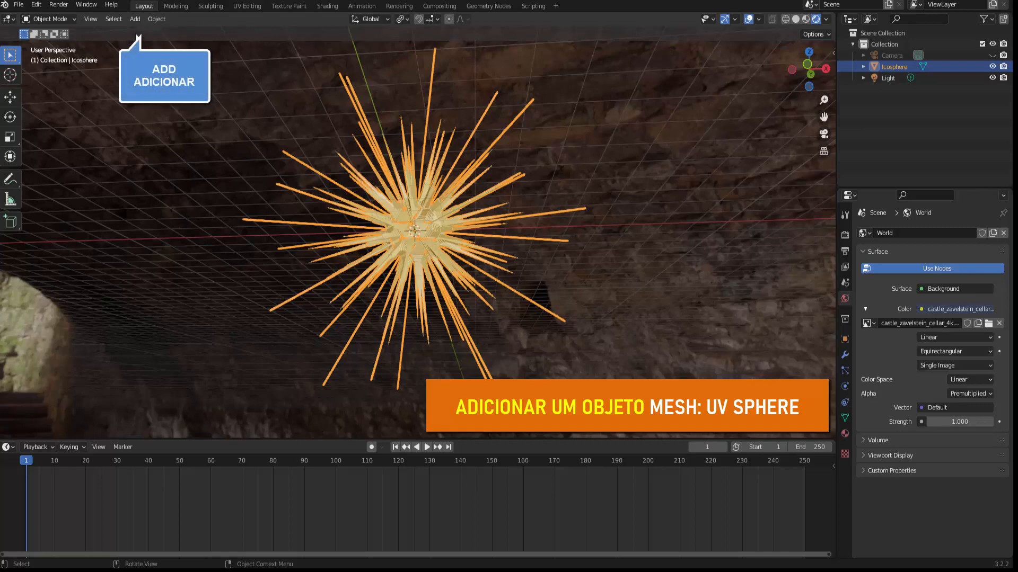
left_click(135, 19)
mouse_move(143, 31)
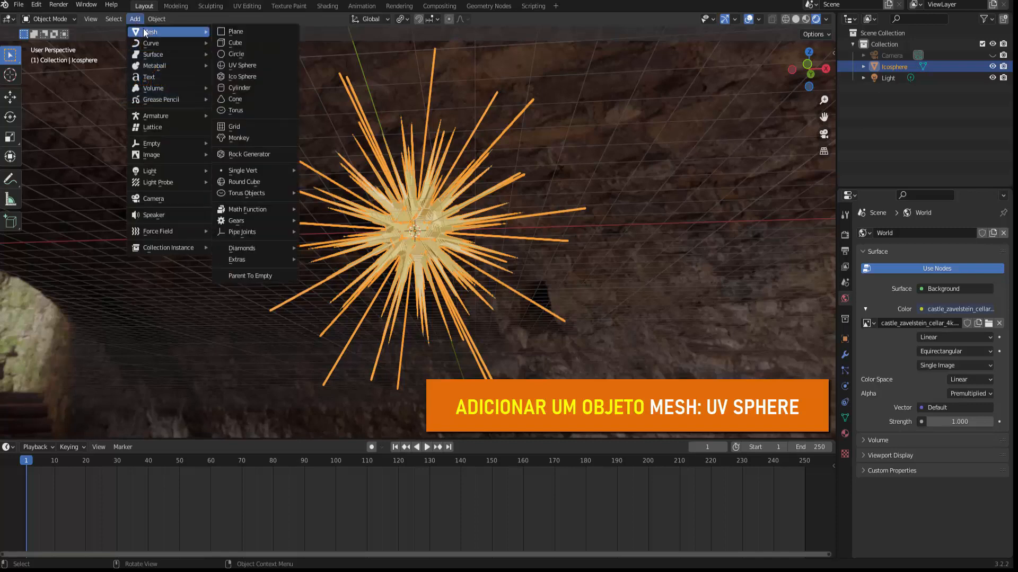
left_click(256, 65)
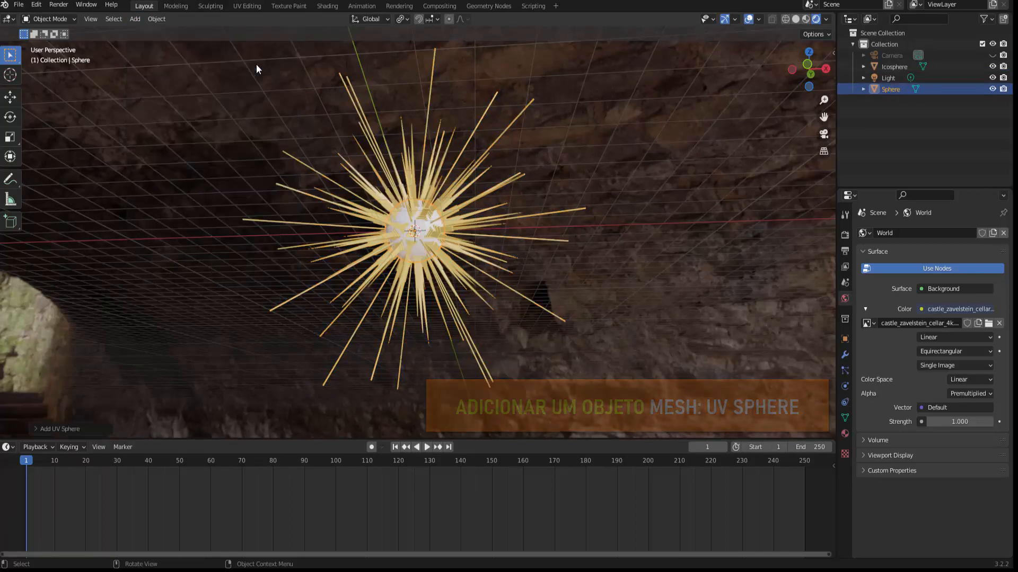
- Shade the UV sphere smooth and scale it down uniformly to about 0.88 inside the spiked icosphere
scroll(434, 231, "up", 5)
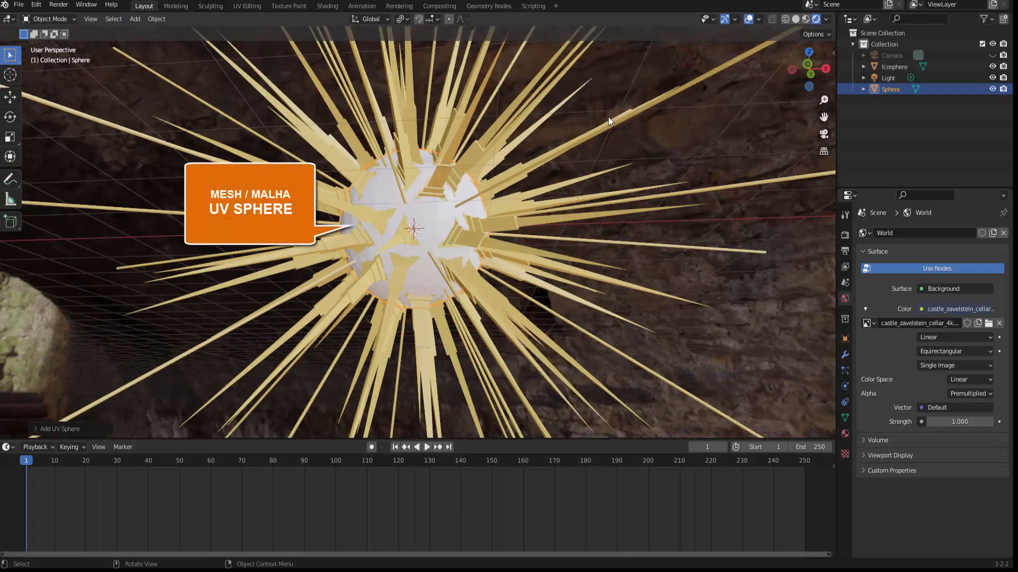
right_click(626, 76)
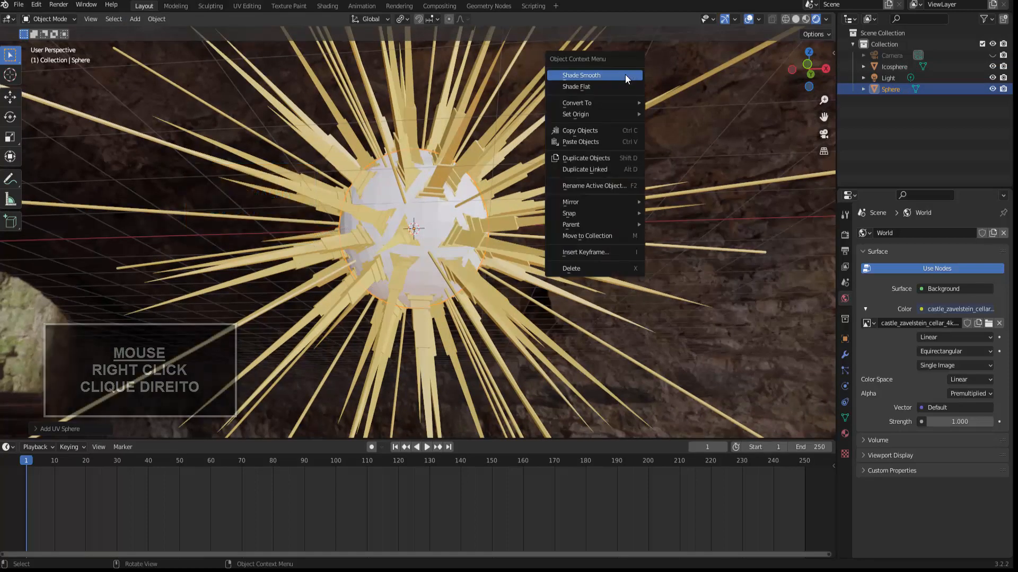
left_click(625, 76)
key("s")
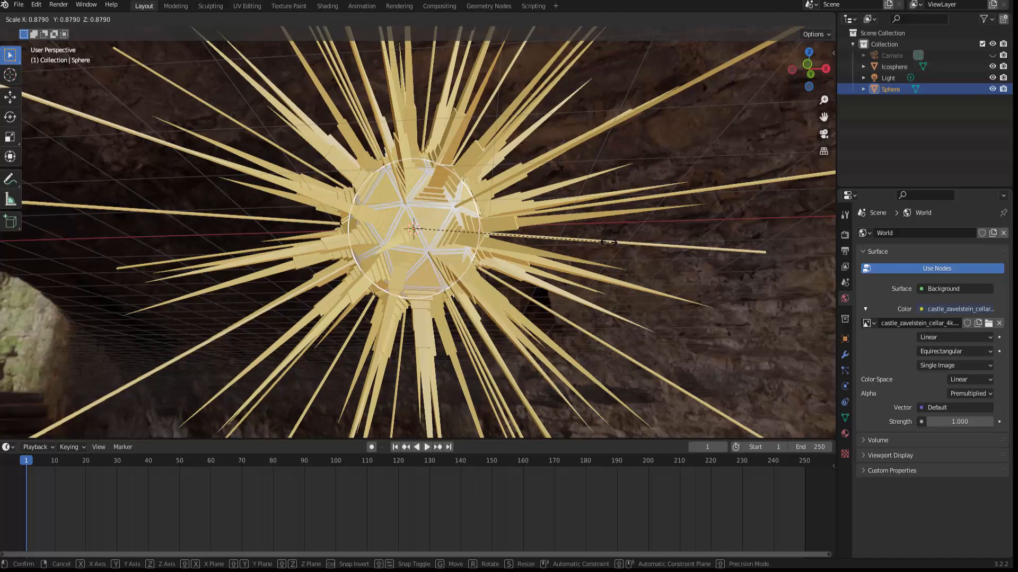
left_click(608, 242)
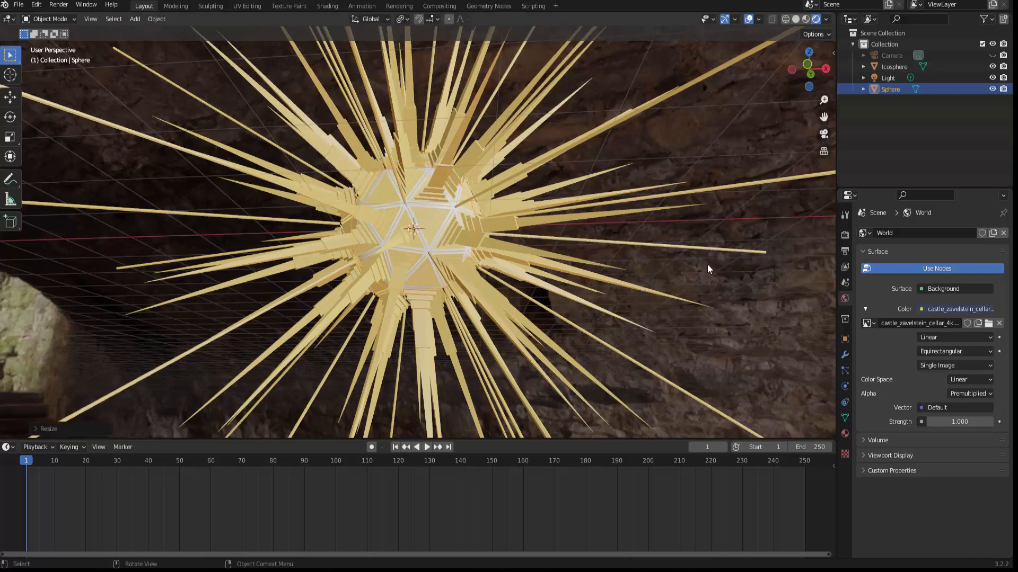
- Give the UV sphere a new material with an Emission surface and a saturated red-orange color
left_click(845, 434)
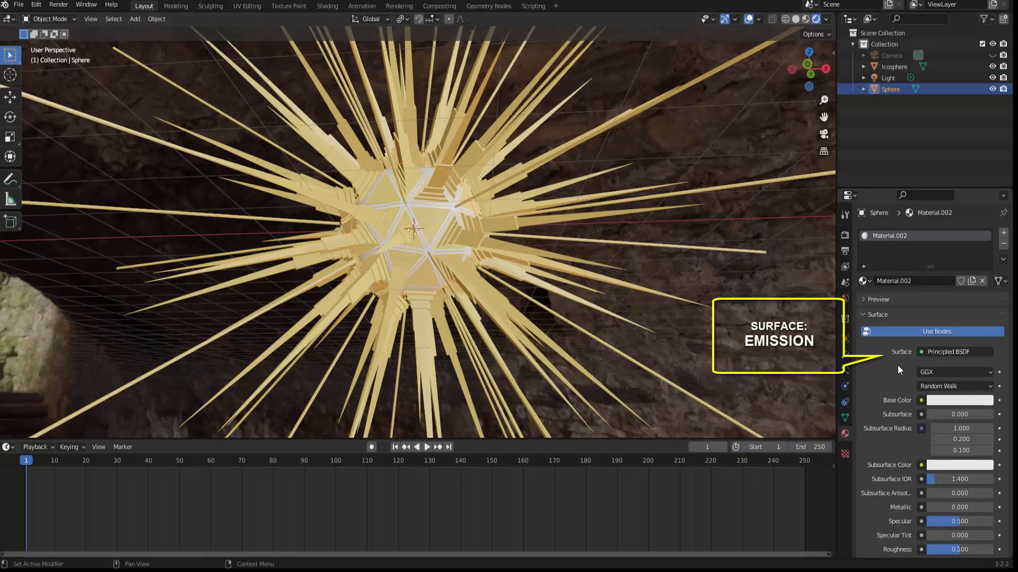
left_click(949, 352)
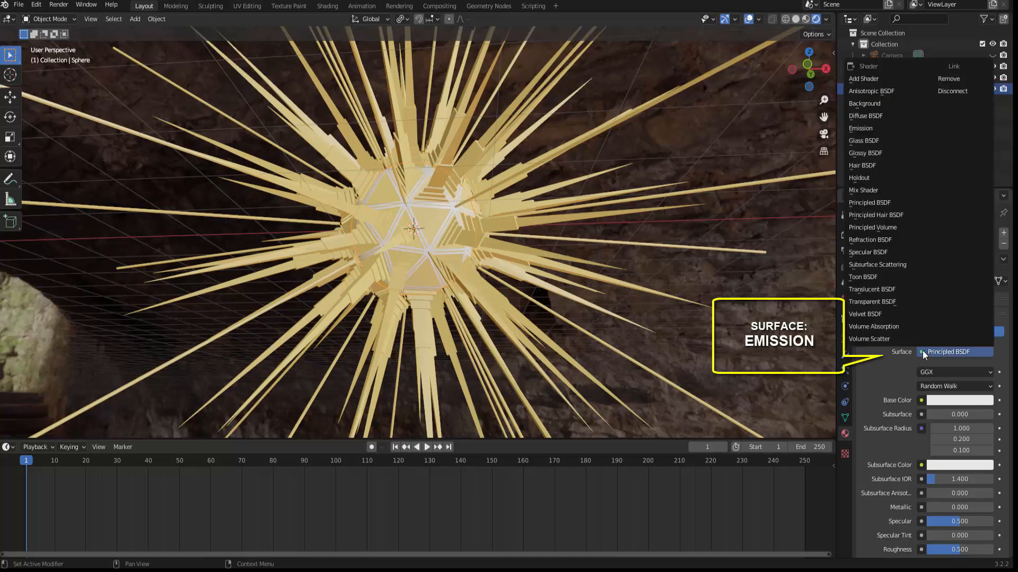
left_click(862, 129)
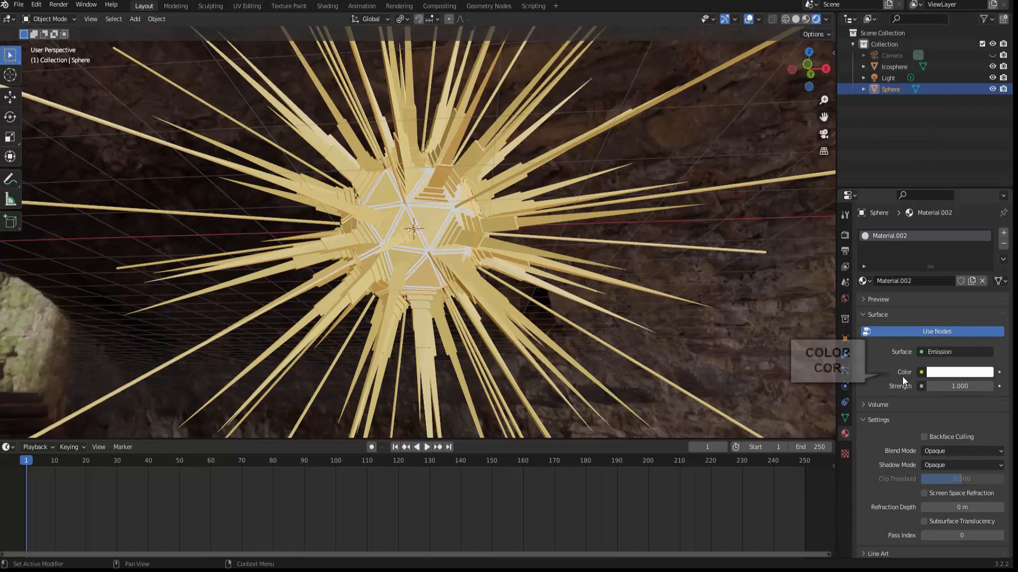
left_click(960, 373)
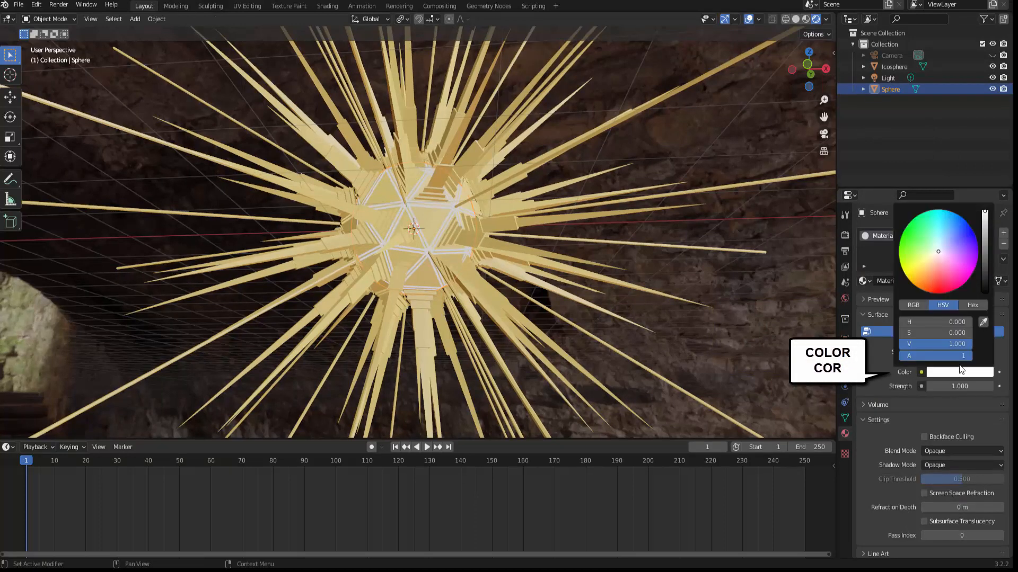
left_click(930, 289)
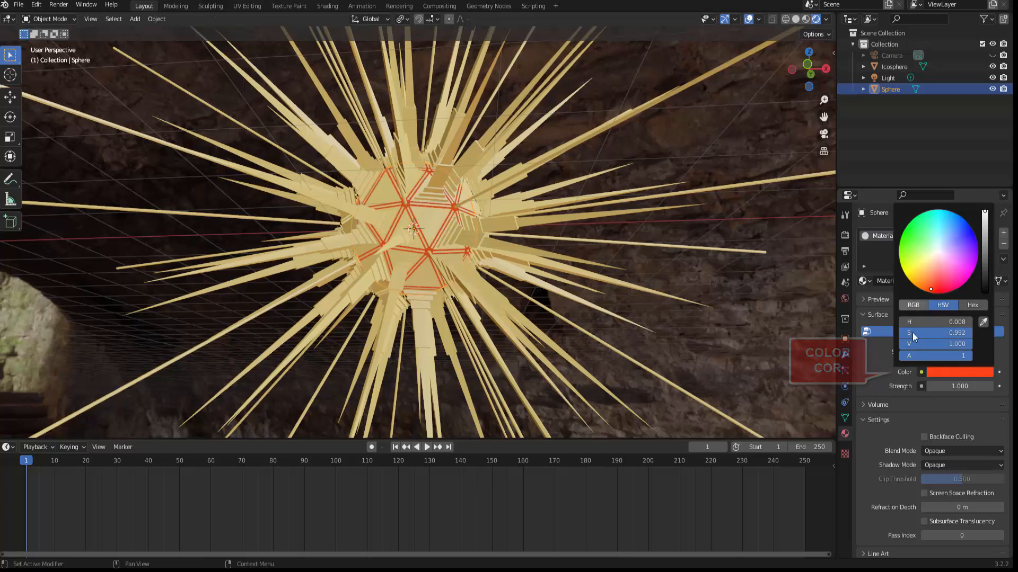
- Set the emission strength of the UV sphere's material to 16.6
left_click(947, 386)
type("15")
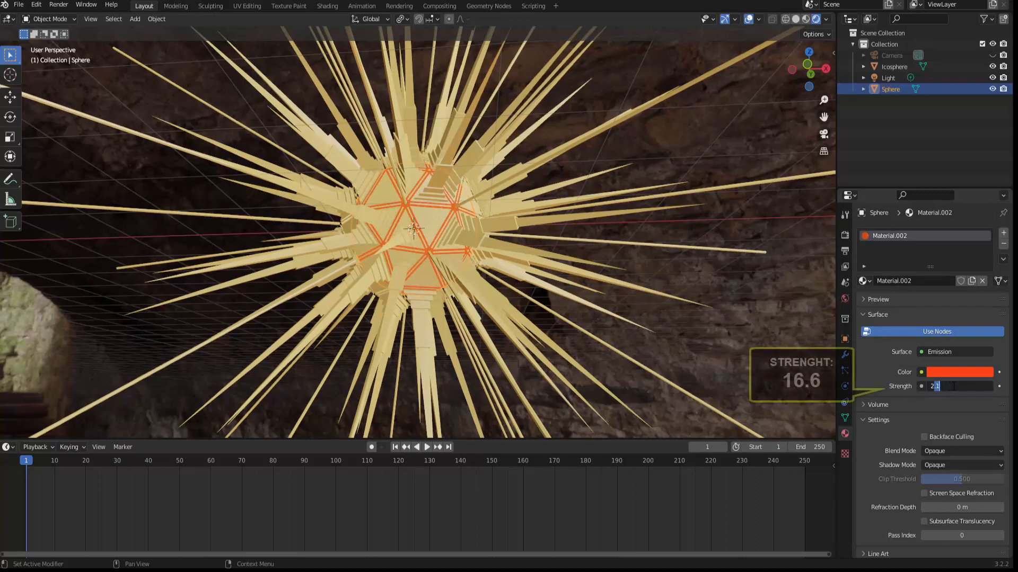
key("Return")
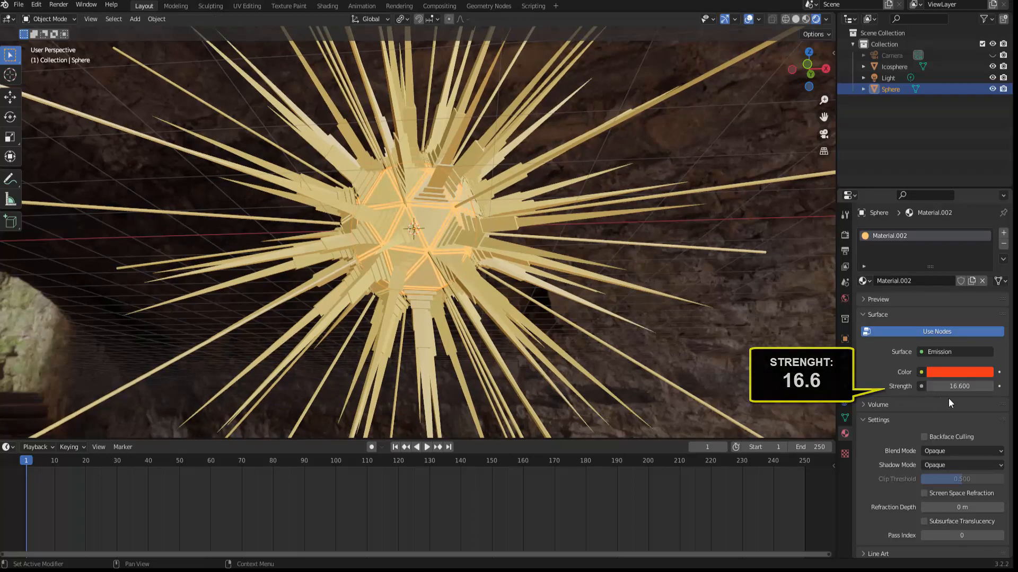
- Enable Ambient Occlusion in the Eevee render settings
left_click(845, 236)
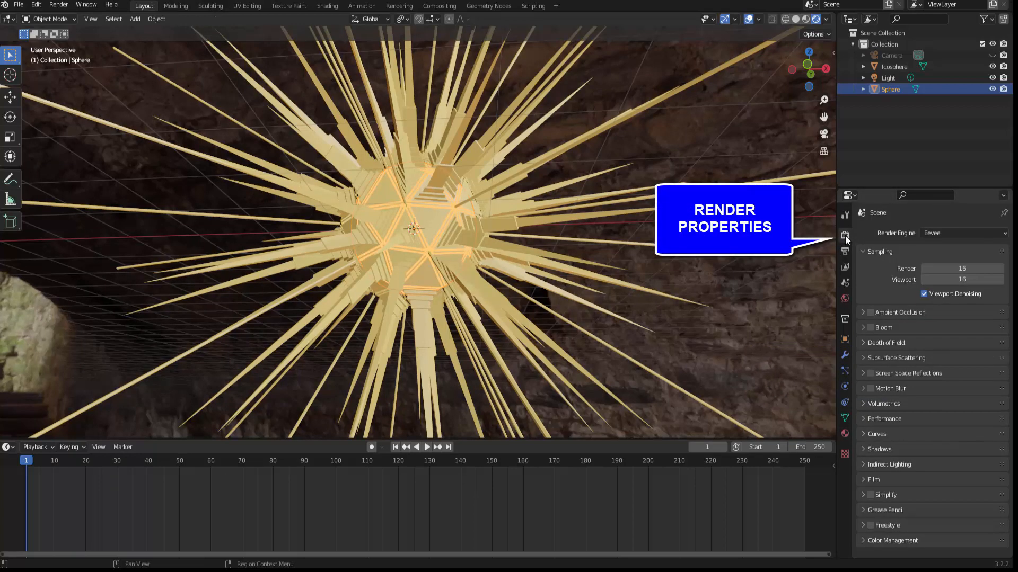
left_click(870, 313)
scroll(634, 265, "down", 3)
scroll(634, 265, "down", 2)
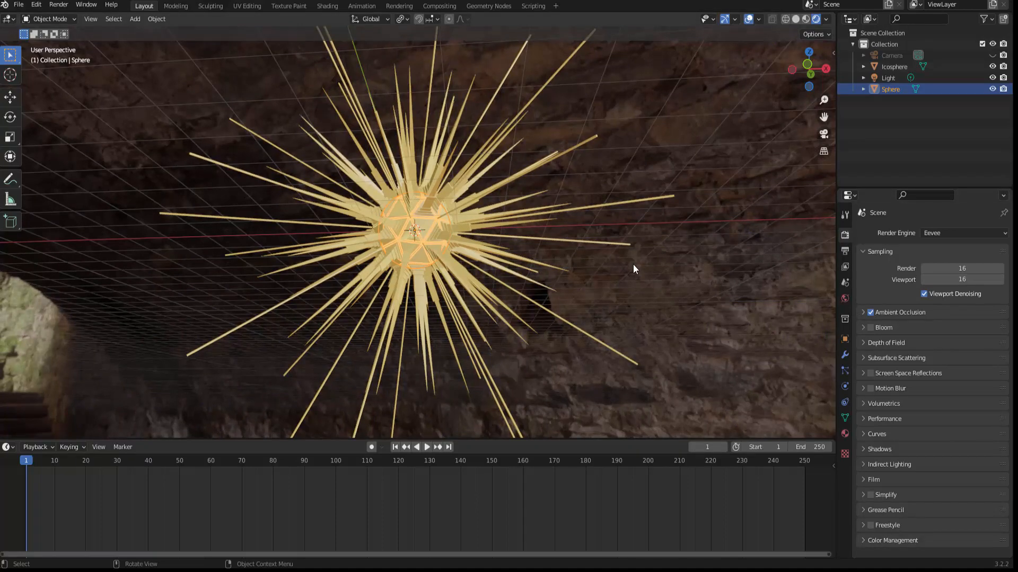
middle_click_drag(633, 264, 614, 268)
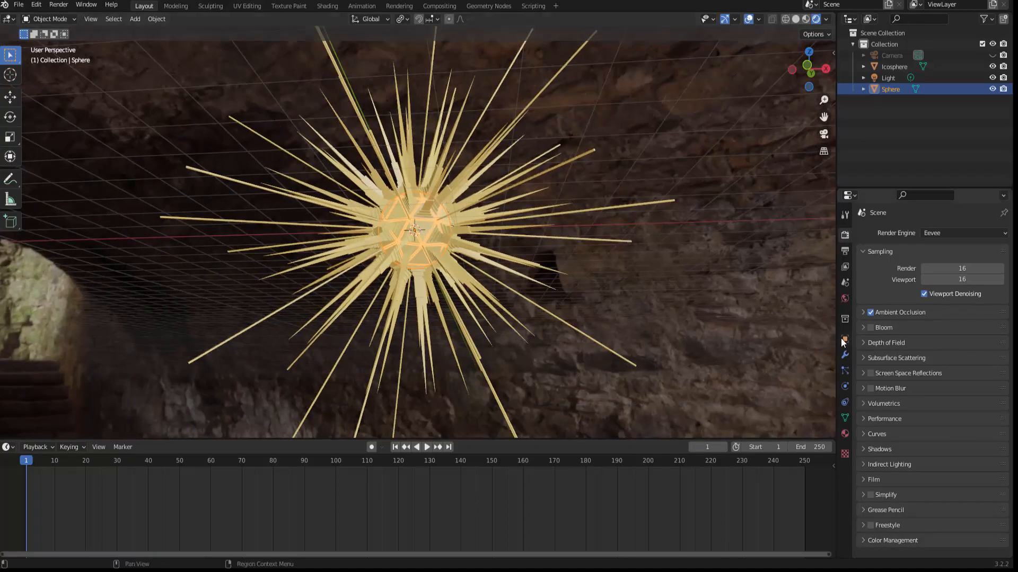
- Raise the emission strength of the UV sphere's material to 130.8
left_click(845, 433)
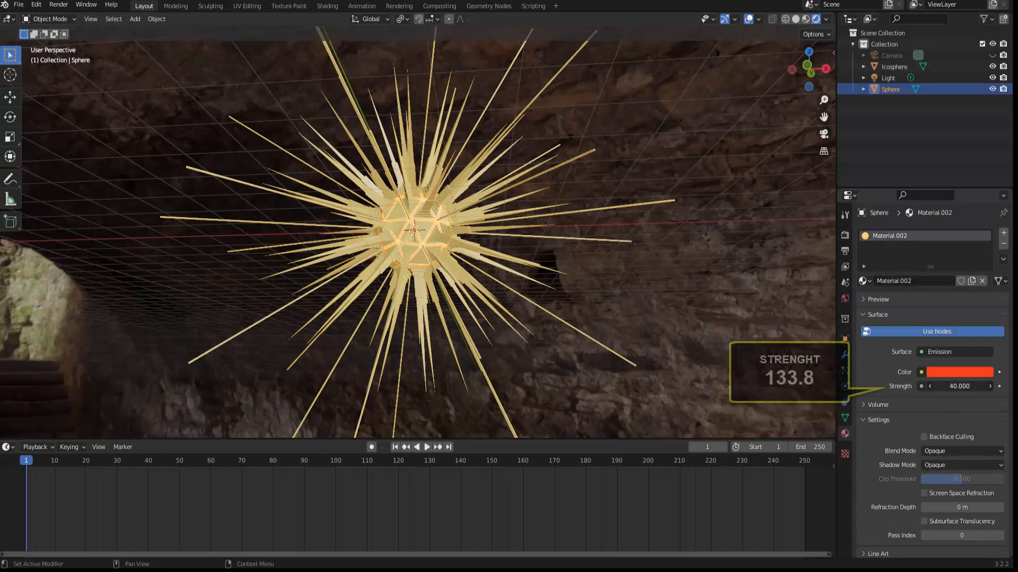
left_click_drag(959, 386, 991, 386)
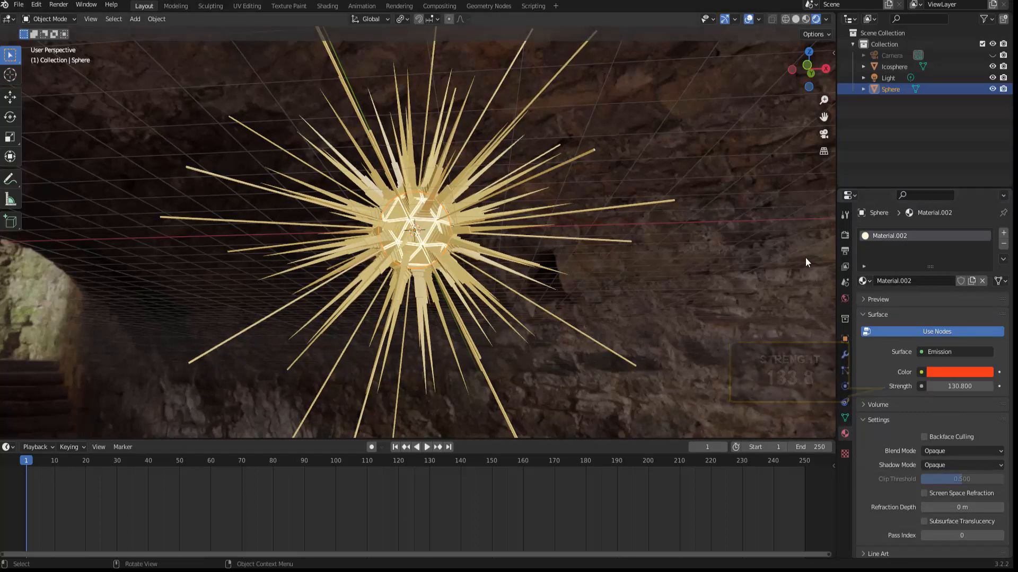
- Turn on the Transparent film option in the render settings to hide the HDRI background
left_click(844, 234)
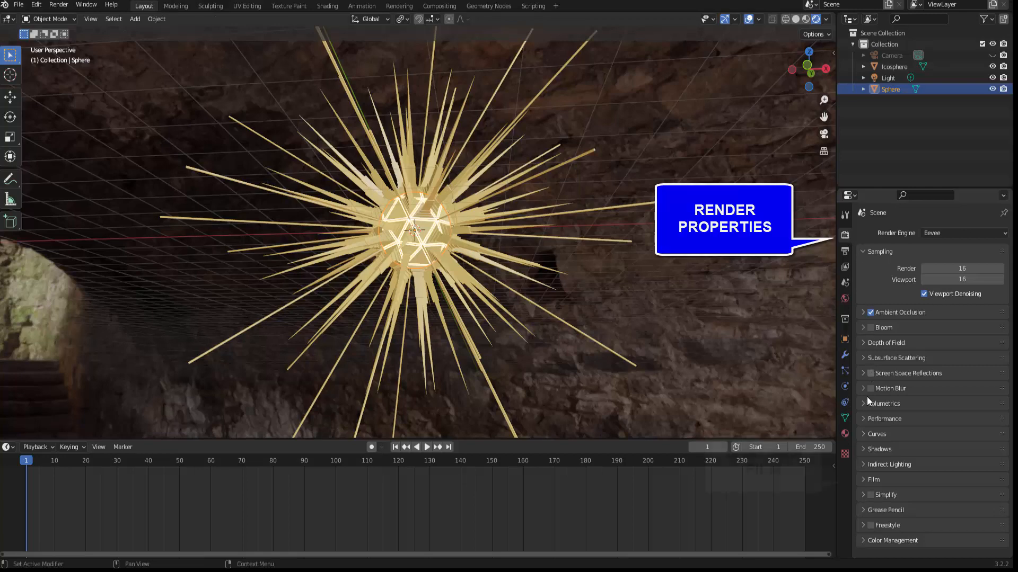
left_click(863, 480)
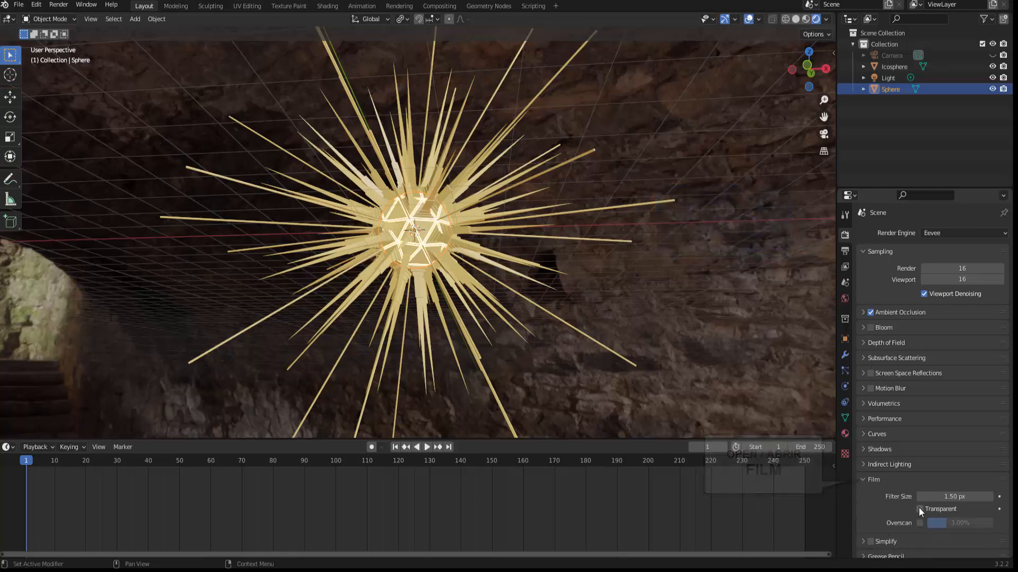
left_click(920, 509)
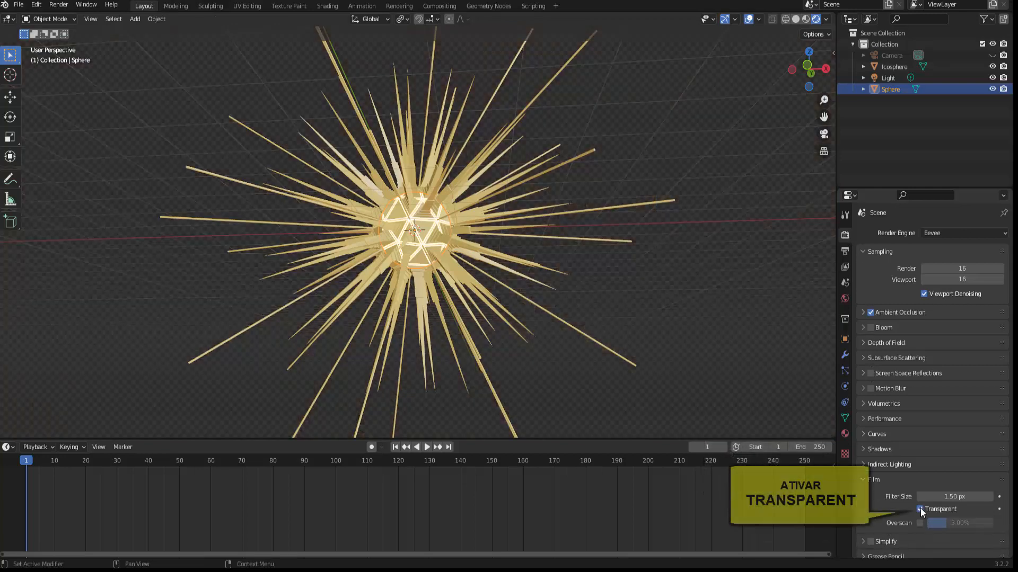
- Set the spiked icosphere's material to Metallic 0.795 and Roughness 0.138
left_click(454, 177)
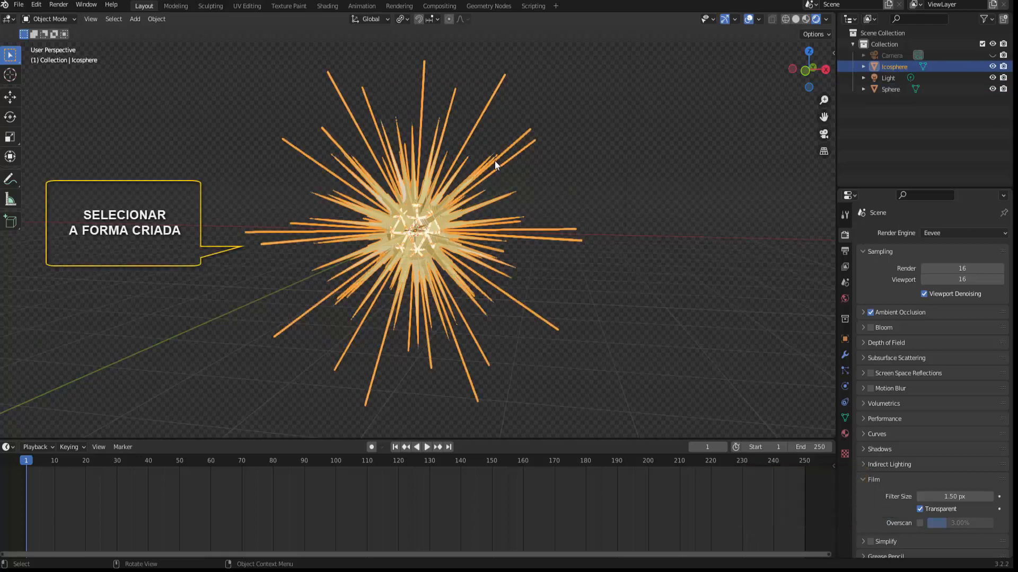
left_click(845, 433)
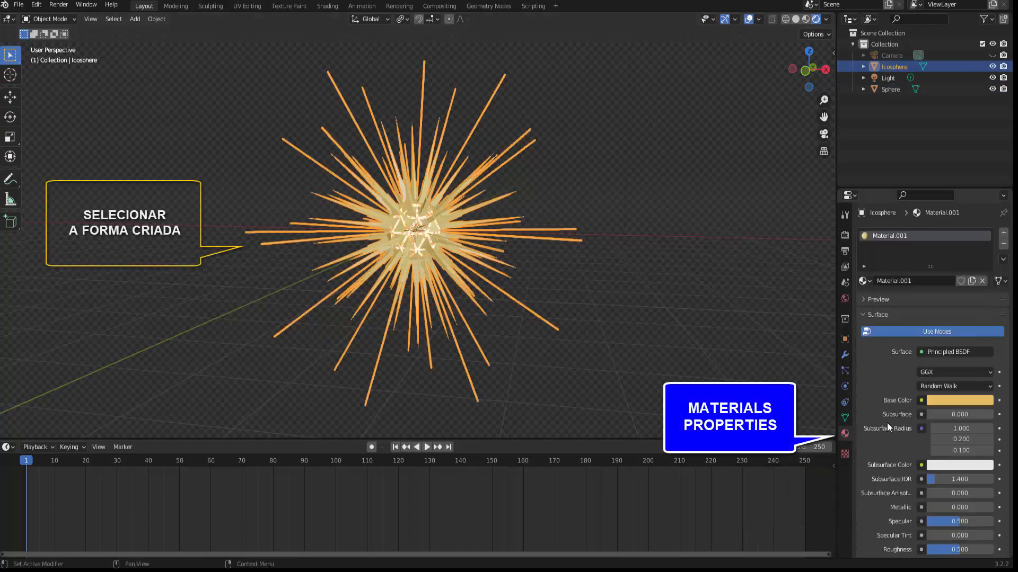
scroll(889, 419, "down", 2)
scroll(890, 420, "down", 4)
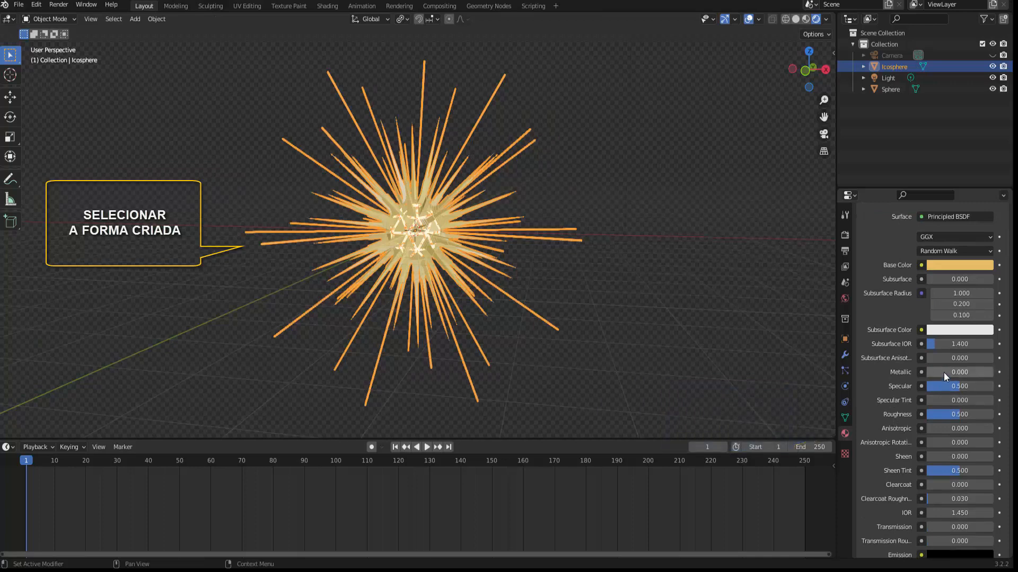
left_click_drag(943, 372, 994, 371)
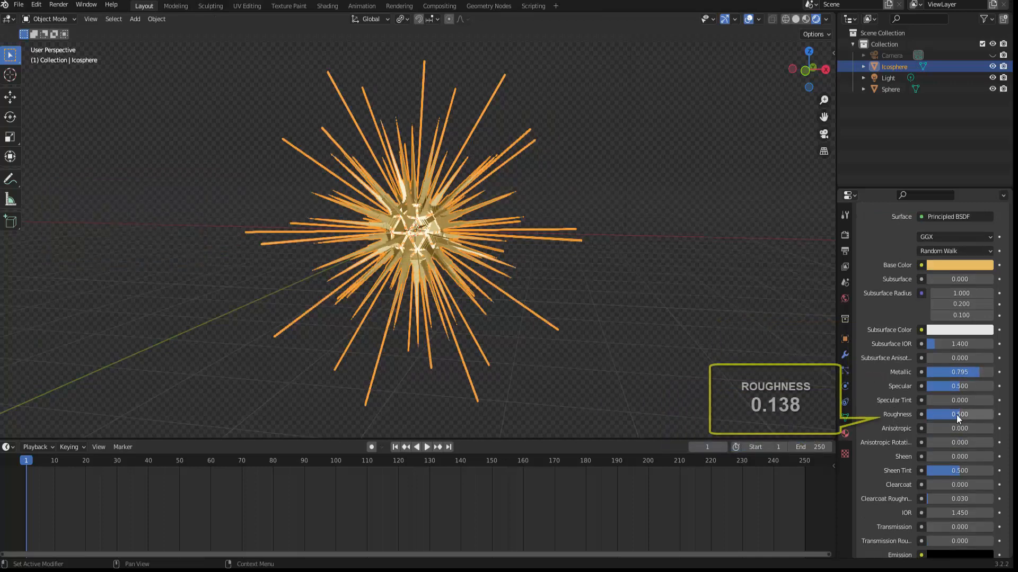
left_click_drag(956, 414, 936, 415)
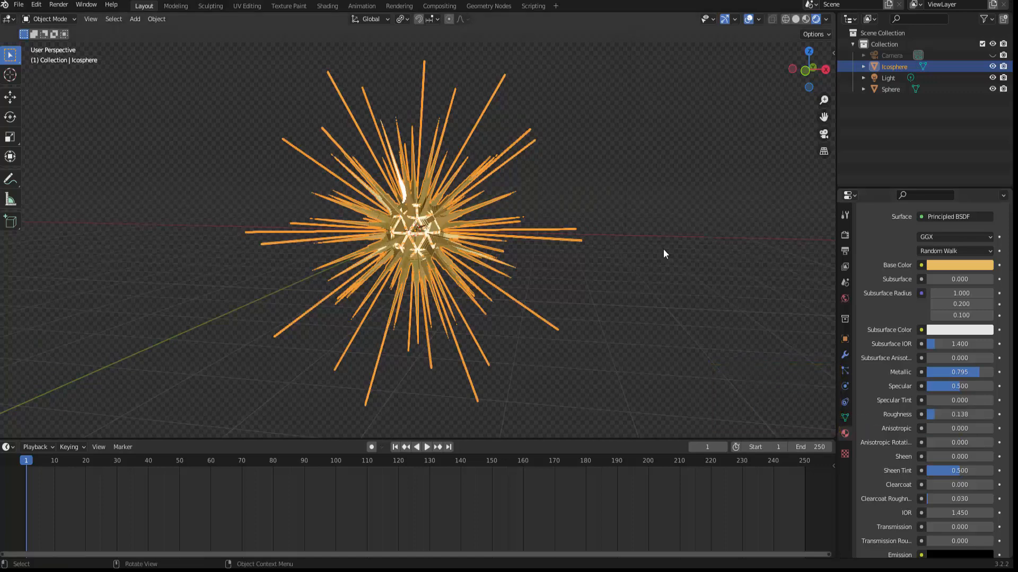
- Enable Freestyle in the render settings with an absolute line thickness of 0.5 px
left_click(845, 235)
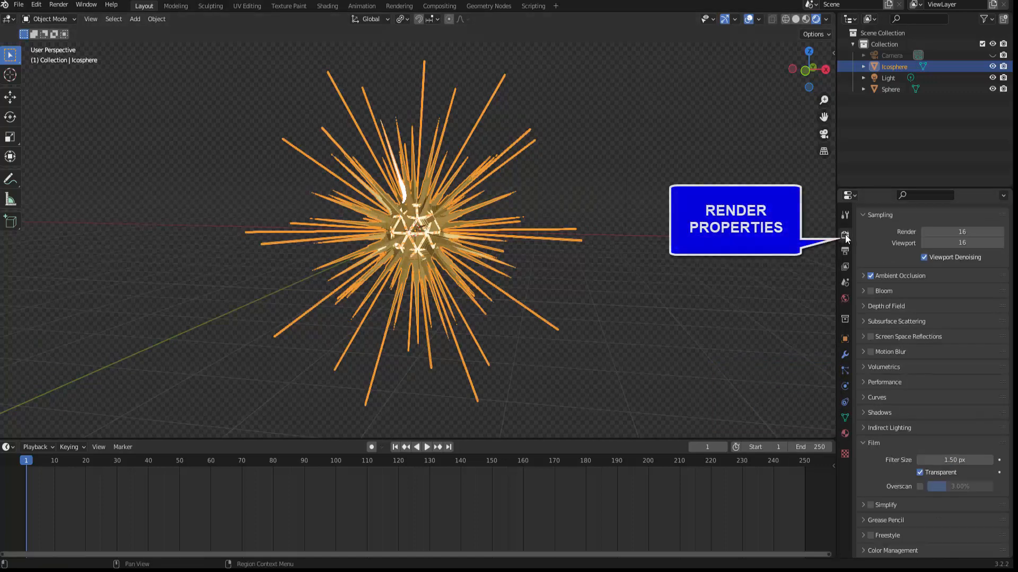
left_click(869, 536)
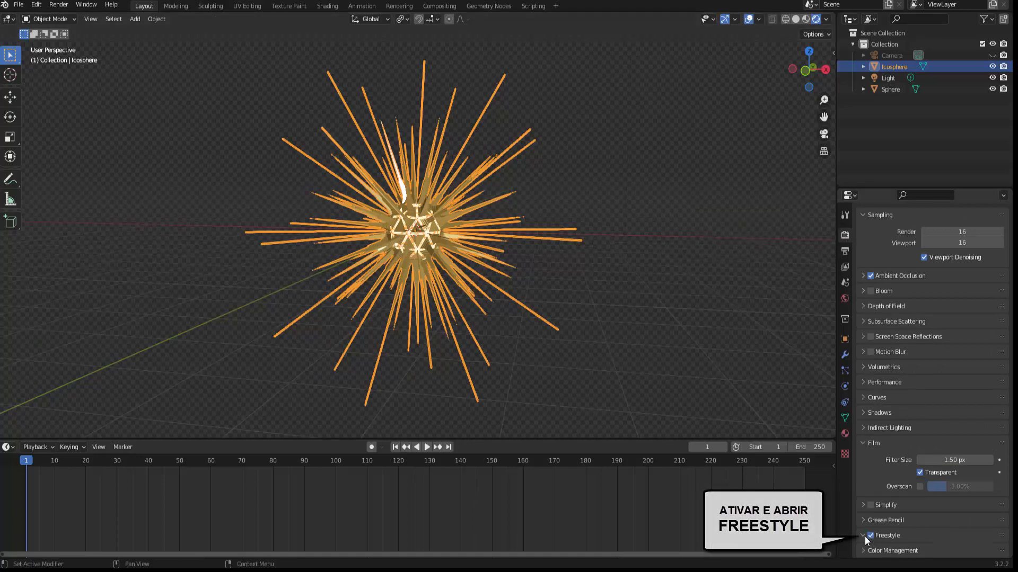
left_click(886, 536)
scroll(886, 538, "down", 2)
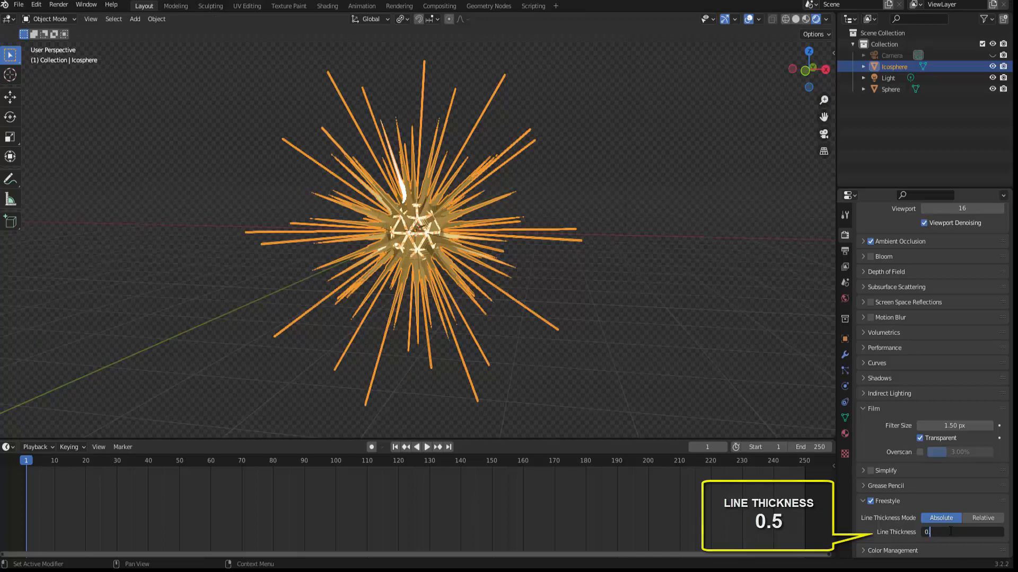
type(".5")
key("Return")
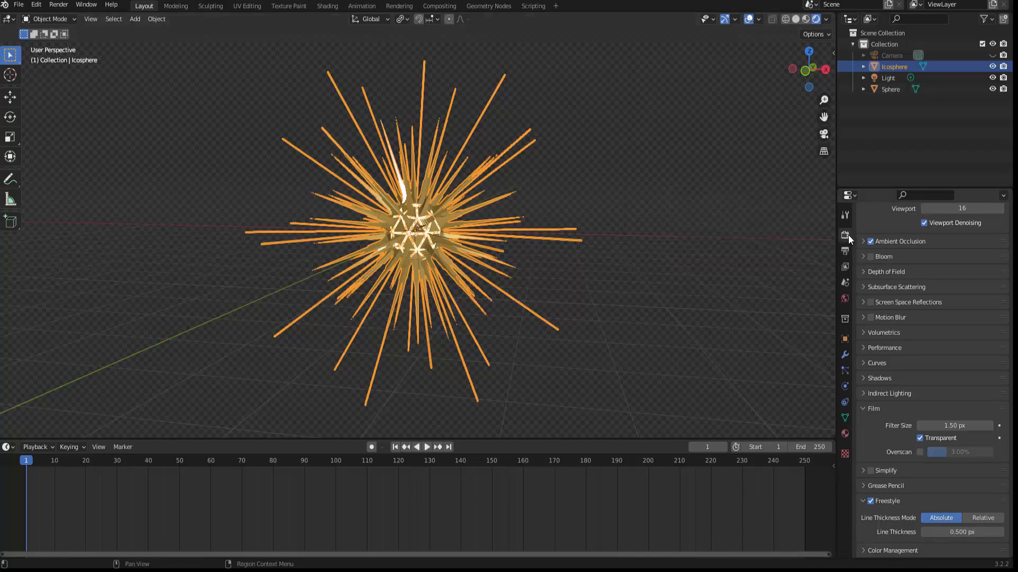
- Set the Eevee render samples to 80 and enable Bloom
scroll(892, 230, "up", 3)
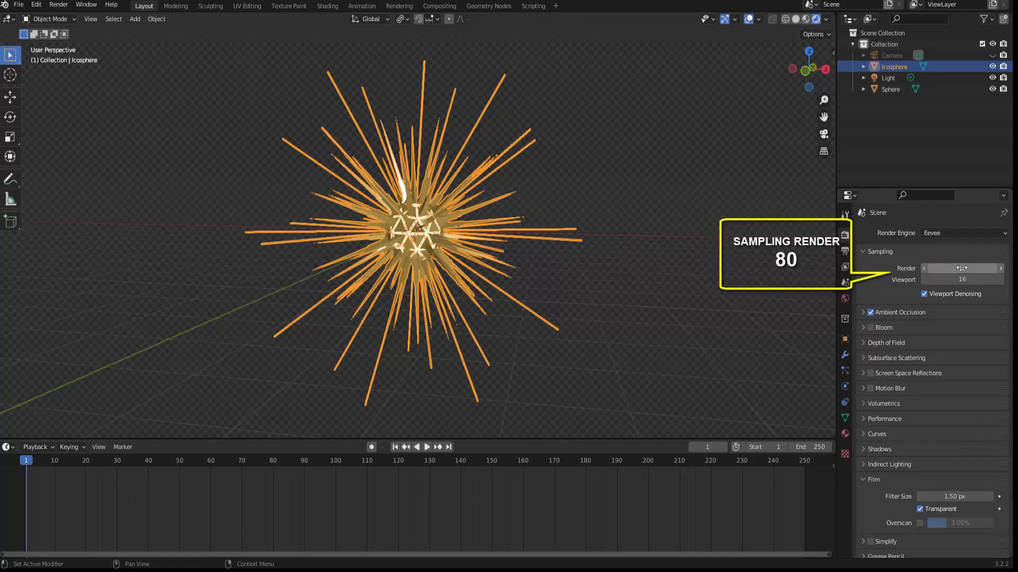
type("80")
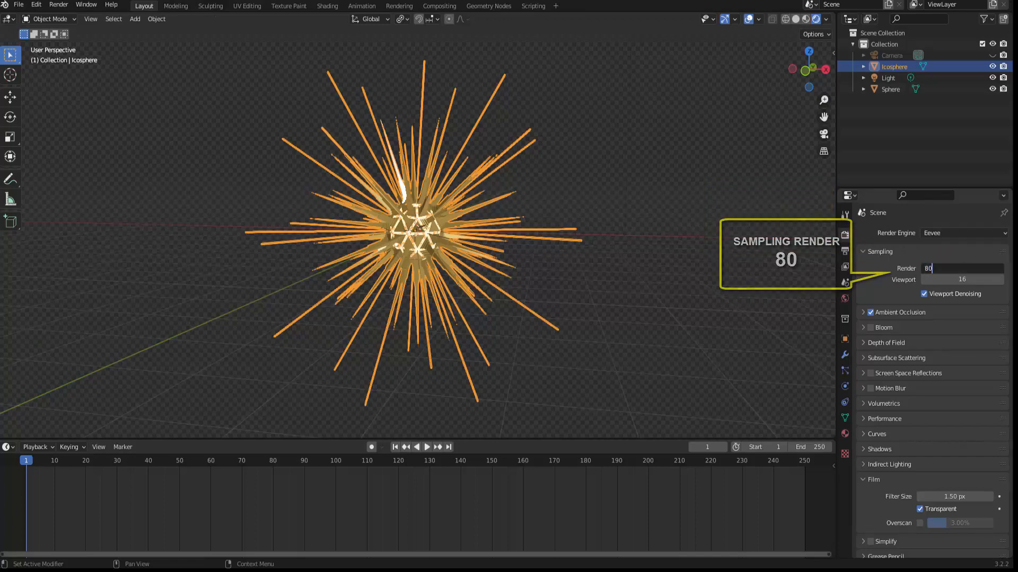
key("Return")
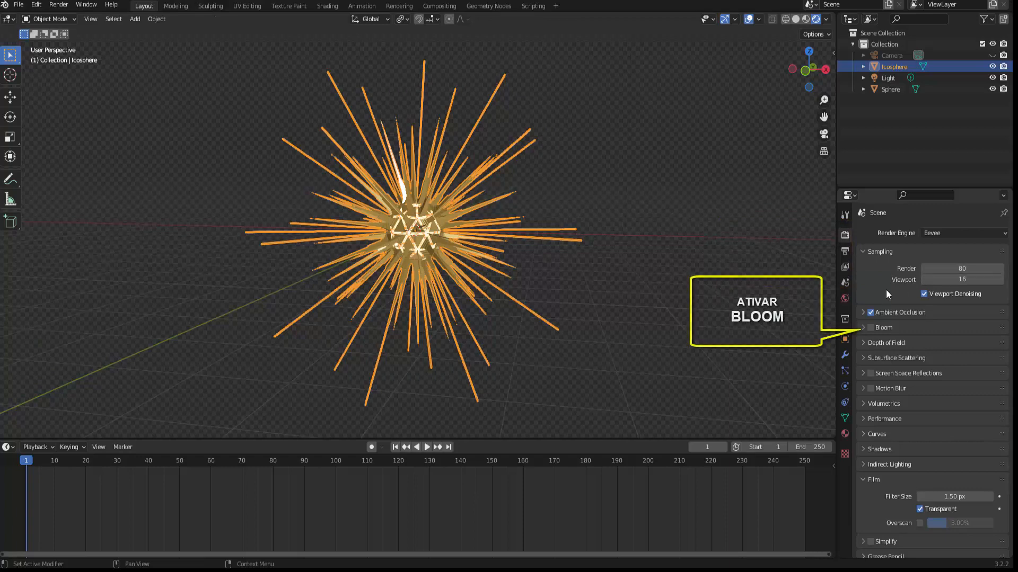
left_click(872, 329)
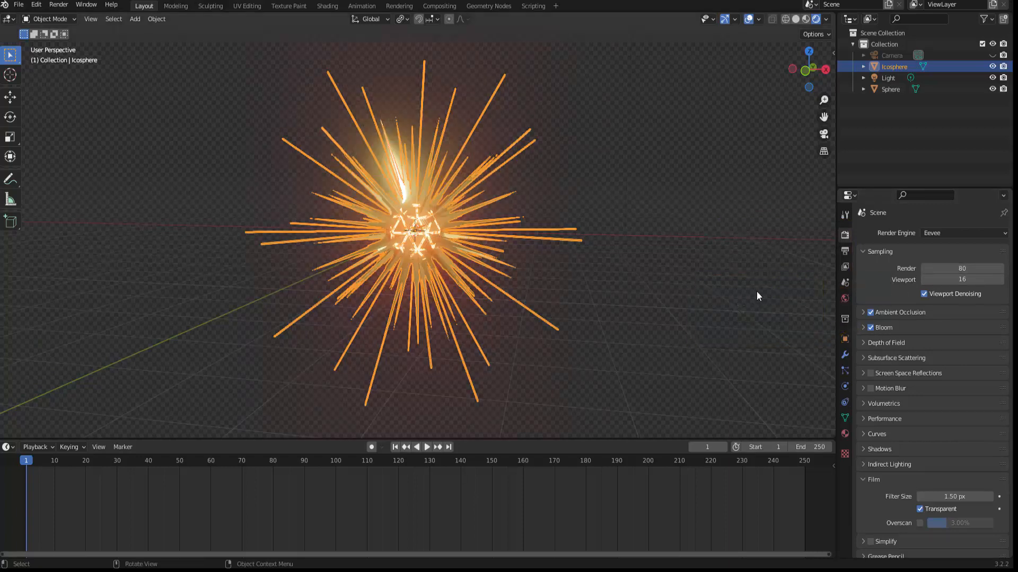
- Apply the HDTV 1080p format preset and change the output resolution to 1920 x 1920 px
left_click(846, 255)
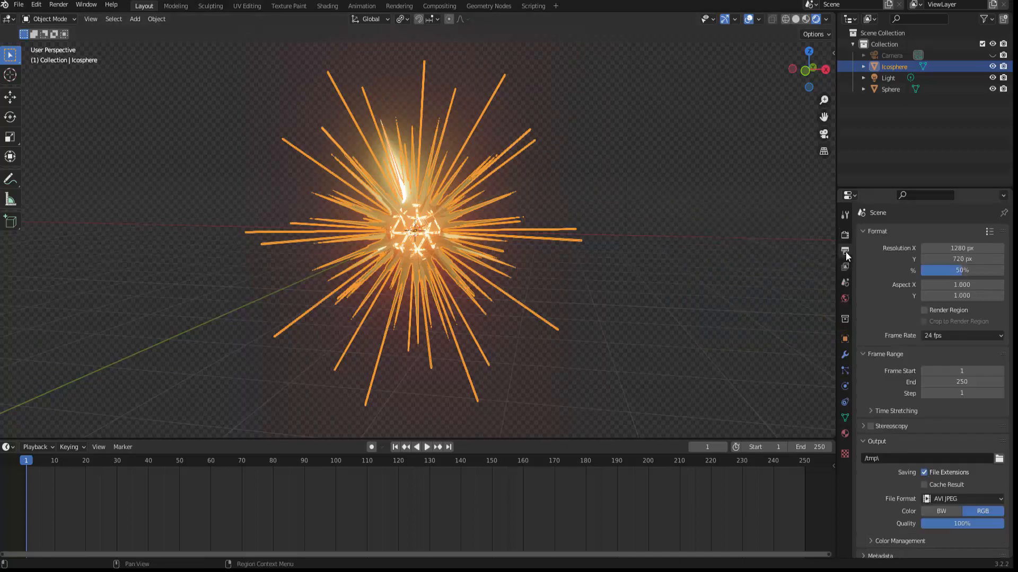
left_click(991, 233)
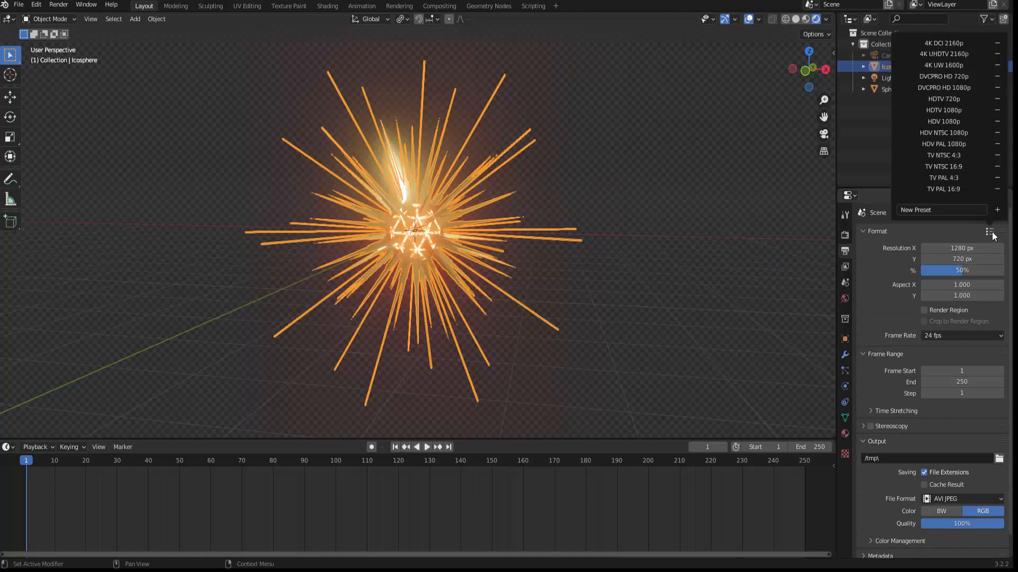
left_click(966, 110)
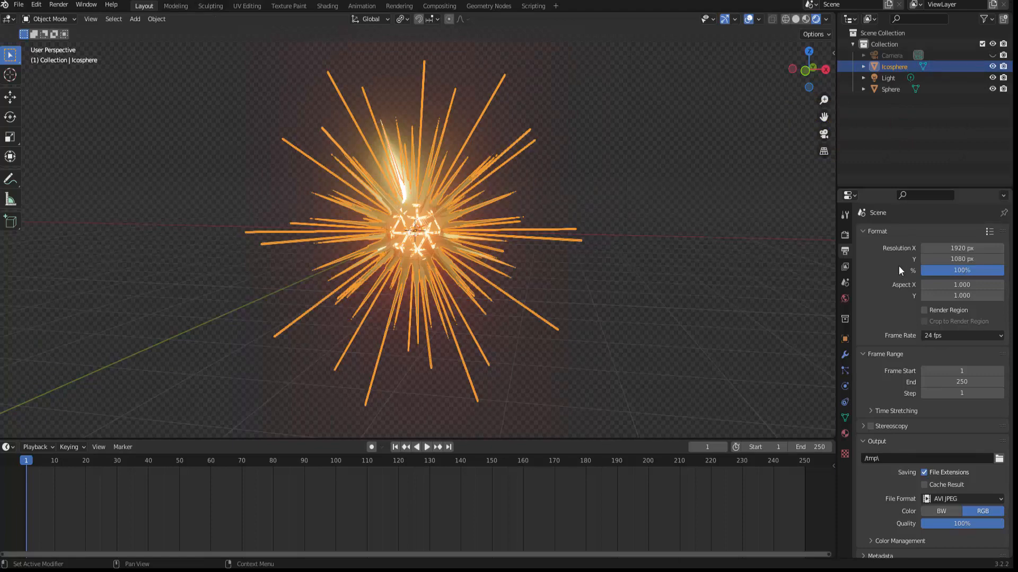
double_click(954, 248)
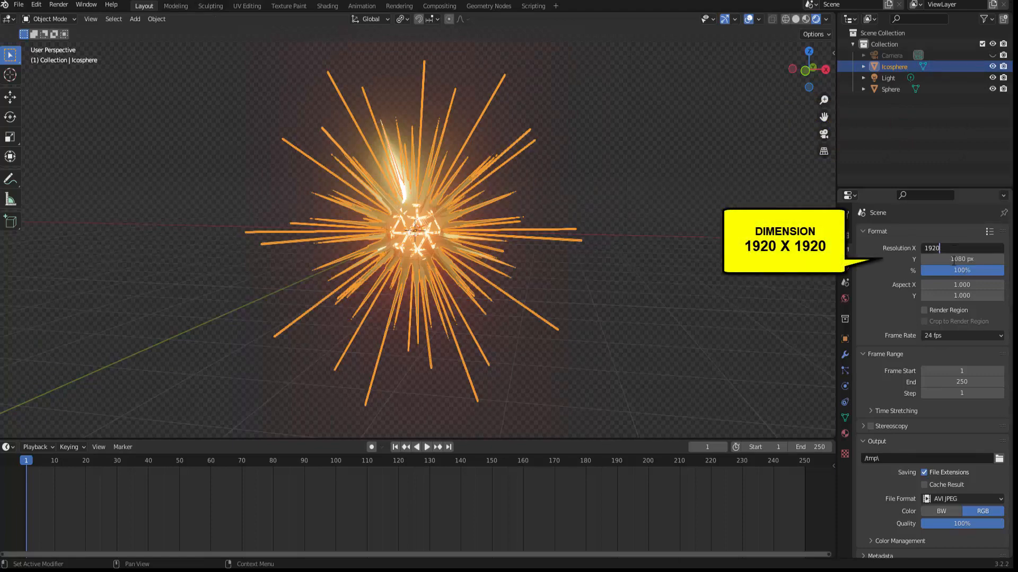
key("Return")
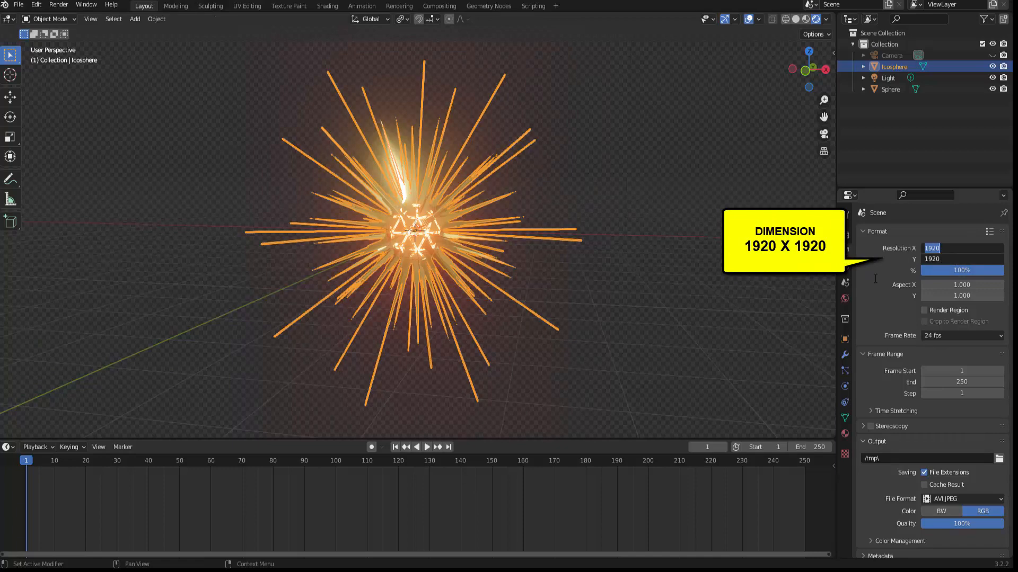
key("Return")
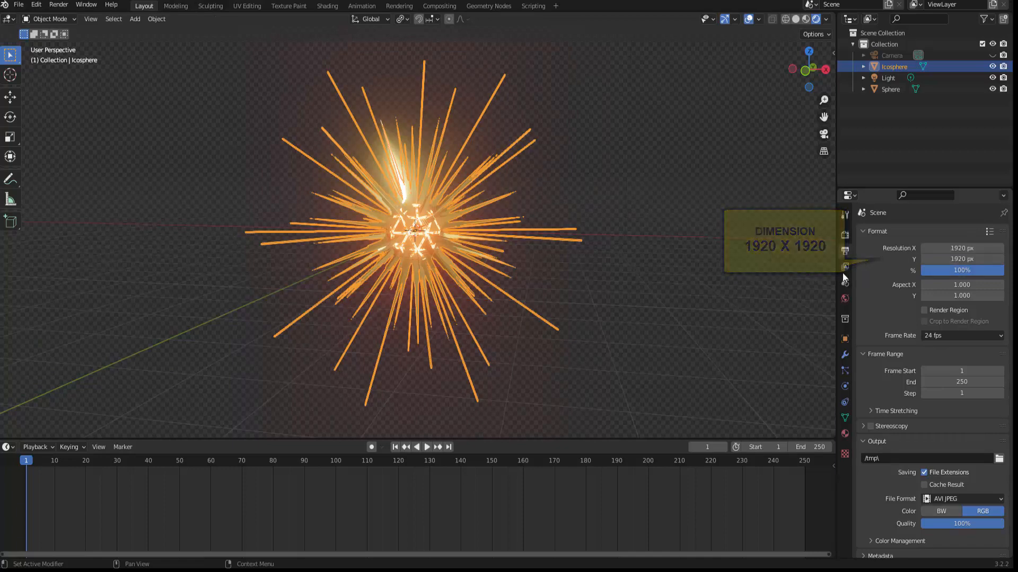
- Lock the camera to the view and reframe it from farther away so the whole spiked icosphere fits the camera frame
left_click(823, 135)
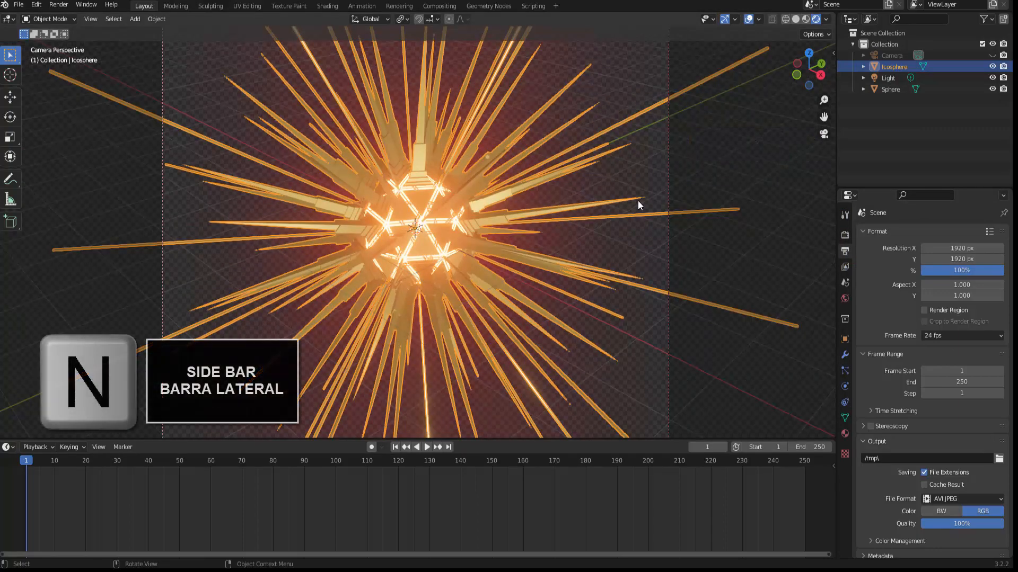
key("n")
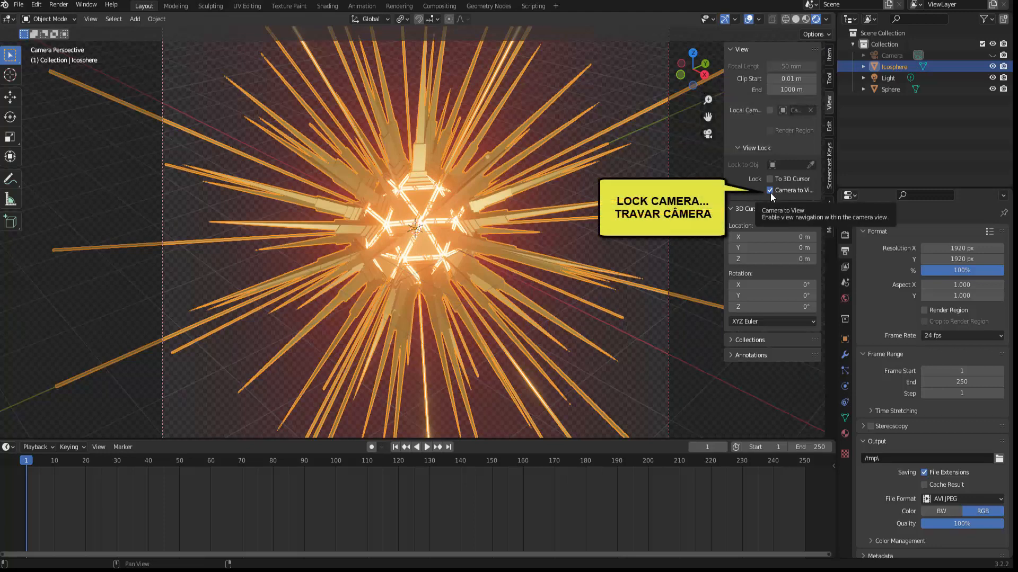
key("n")
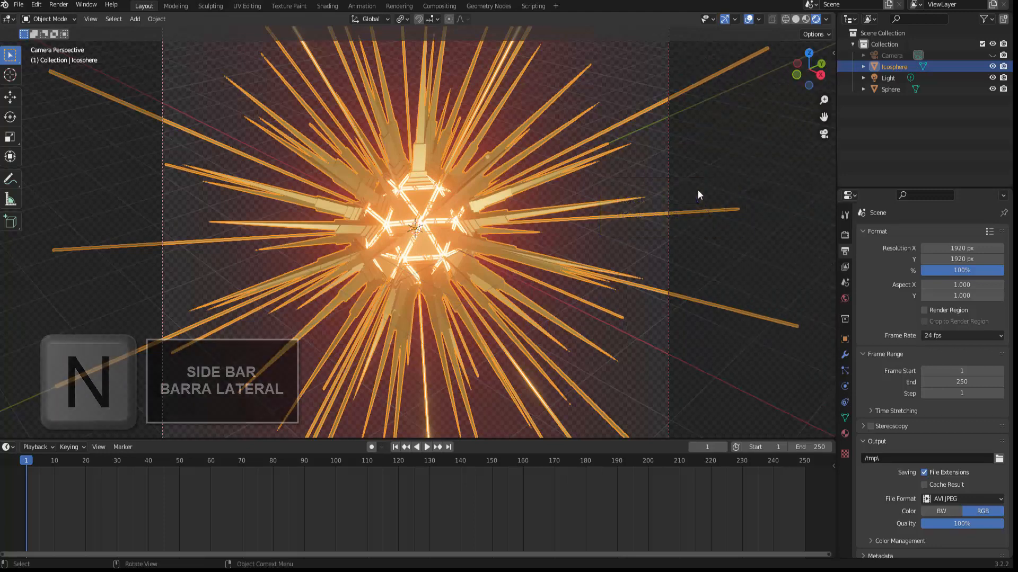
scroll(698, 191, "down", 2)
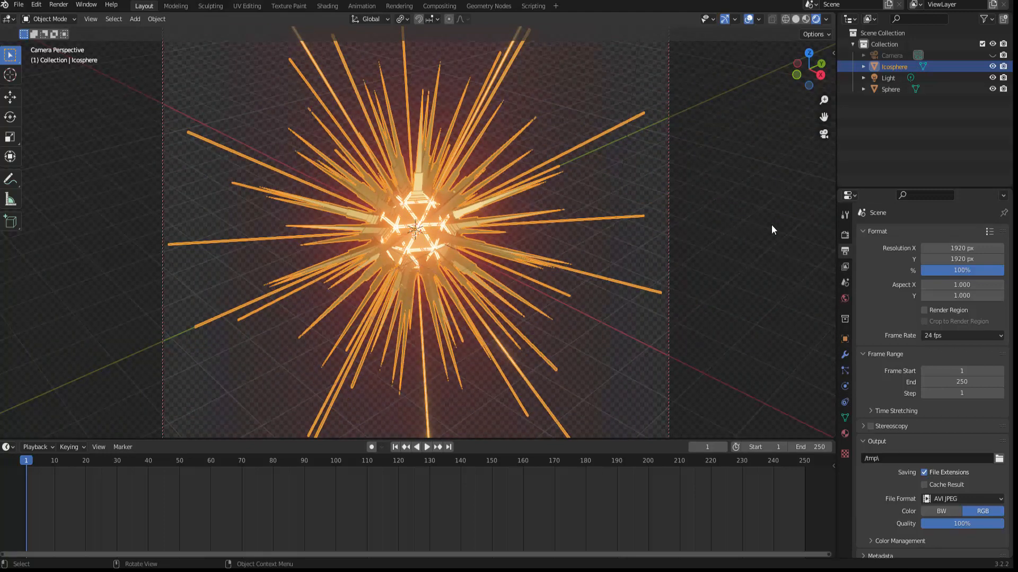
mouse_move(771, 224)
middle_mouse_down()
mouse_move(769, 214)
mouse_move(785, 215)
middle_mouse_up()
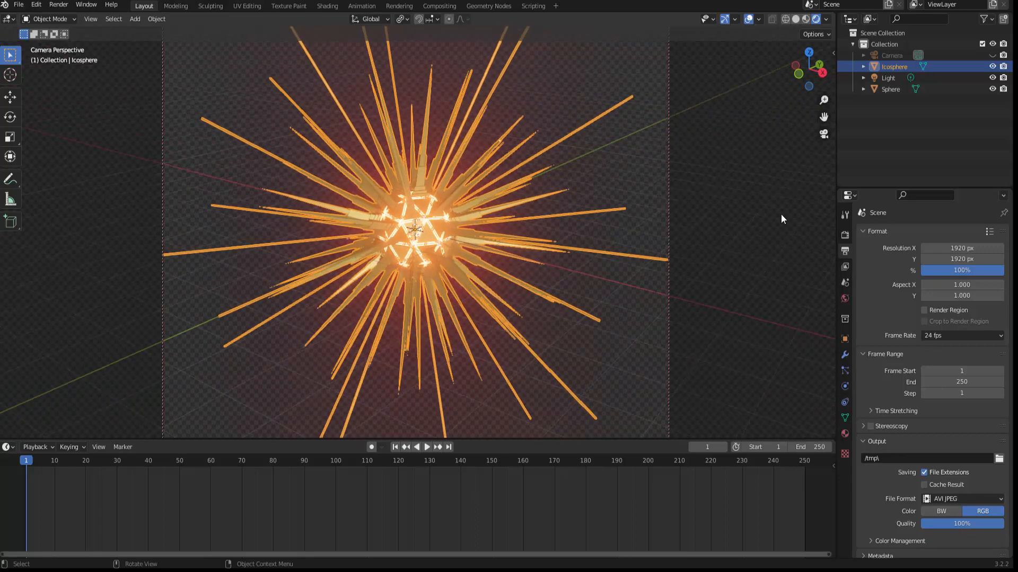
scroll(781, 214, "down", 1)
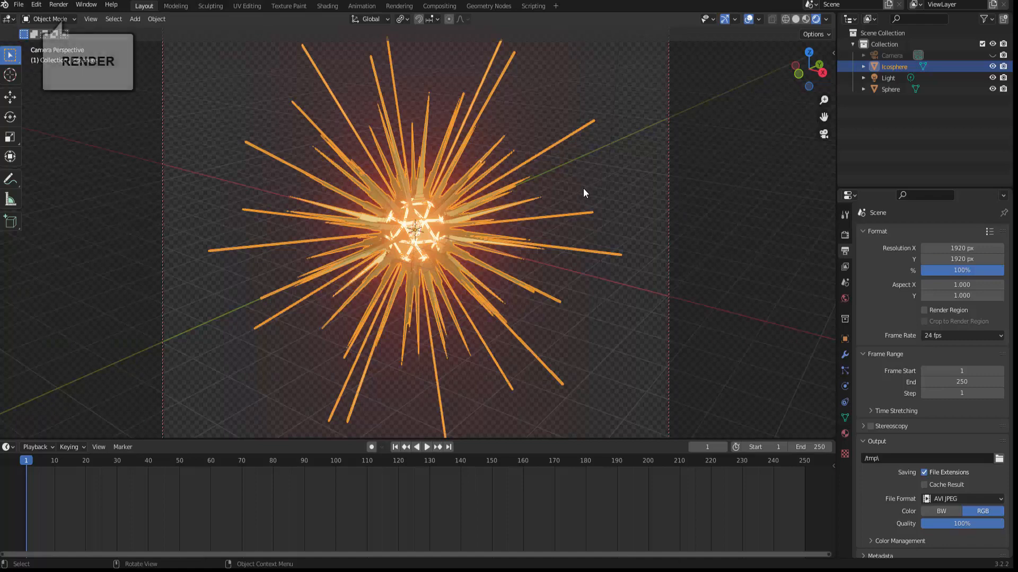
- Render the current frame as a still image and view the result
left_click(61, 4)
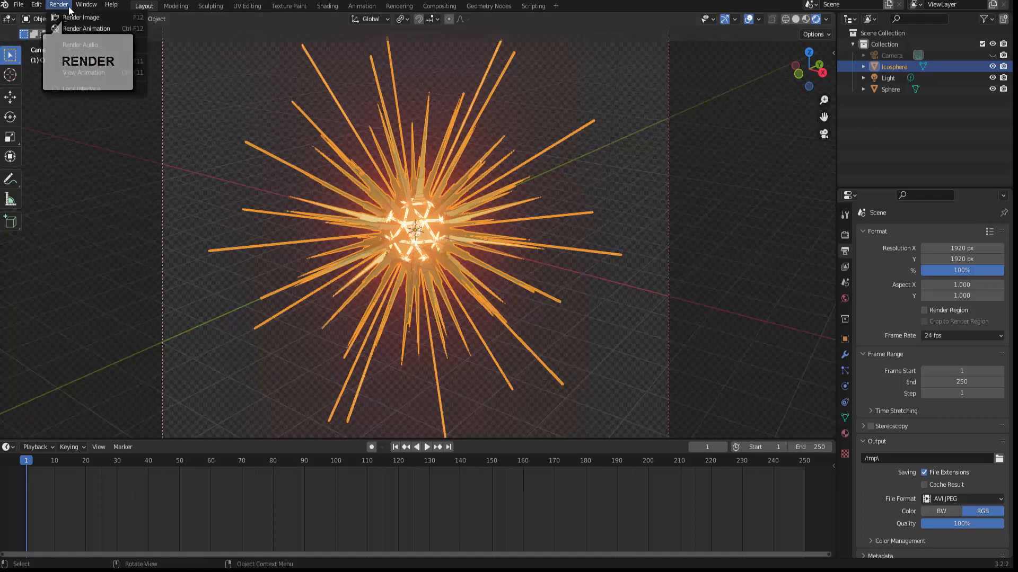
left_click(78, 19)
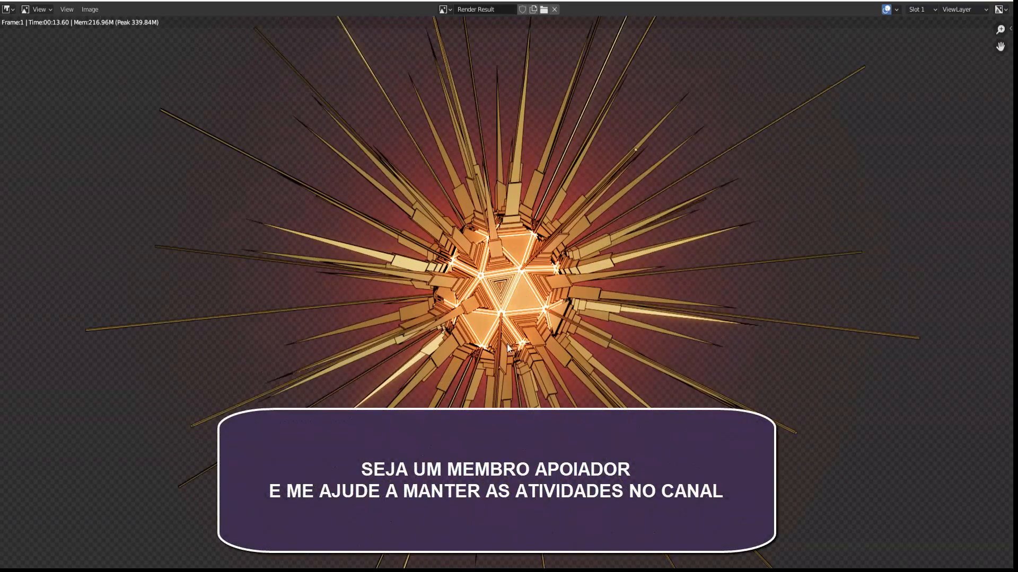
scroll(567, 272, "down", 5)
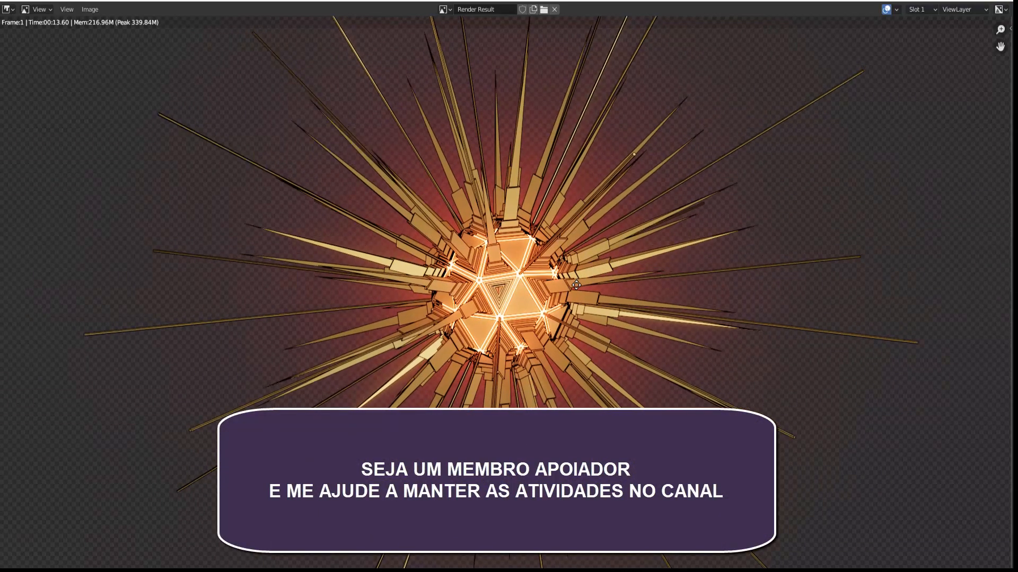